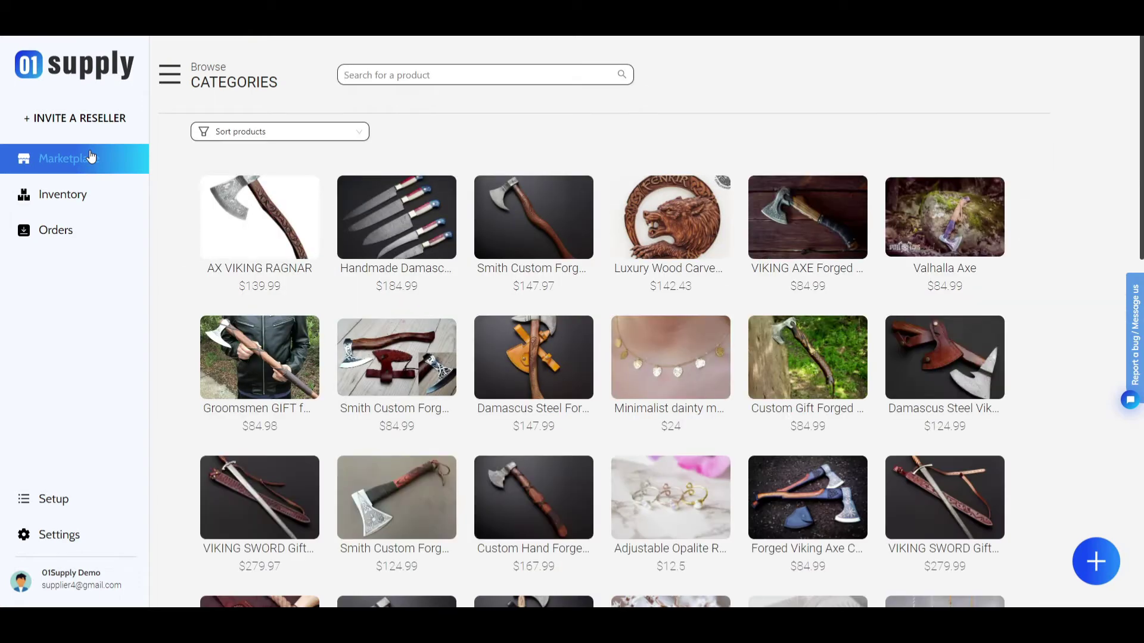
Review the product page of the Luxury Wood Carved Demon Wolf Fenrir plaque and return to the marketplace
click(651, 208)
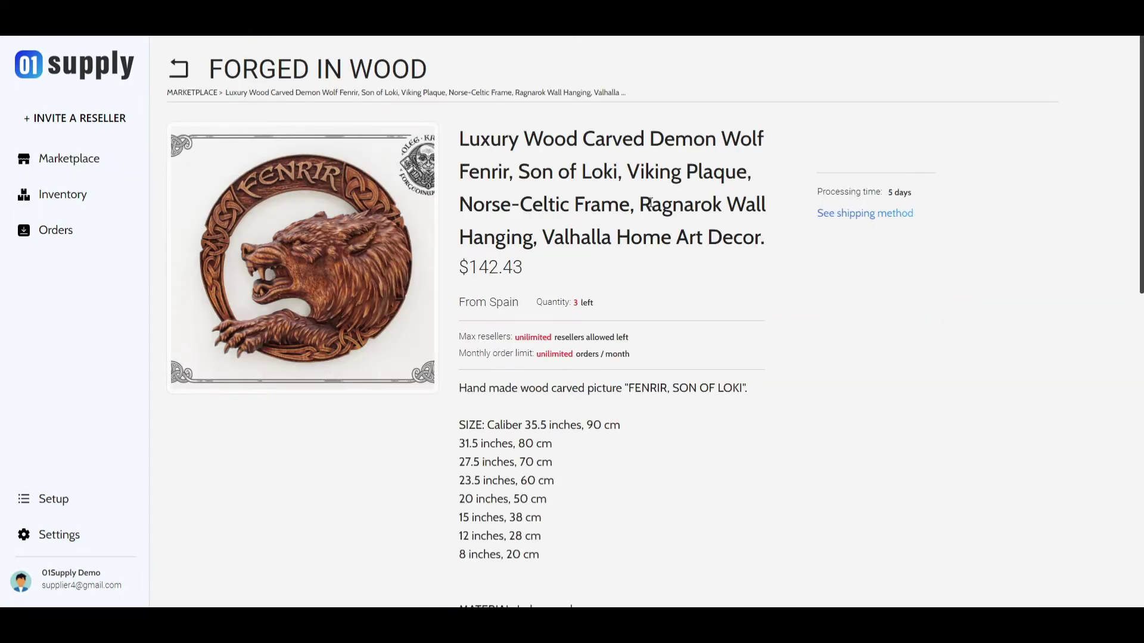
scroll(636, 238, down, 5)
scroll(613, 401, up, 5)
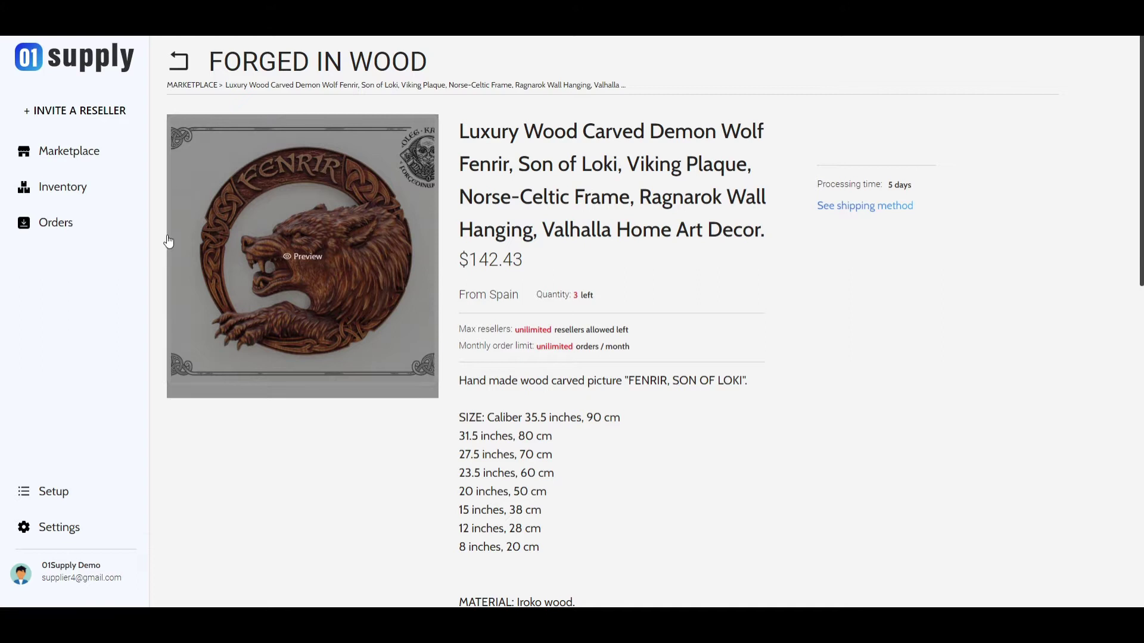
click(91, 170)
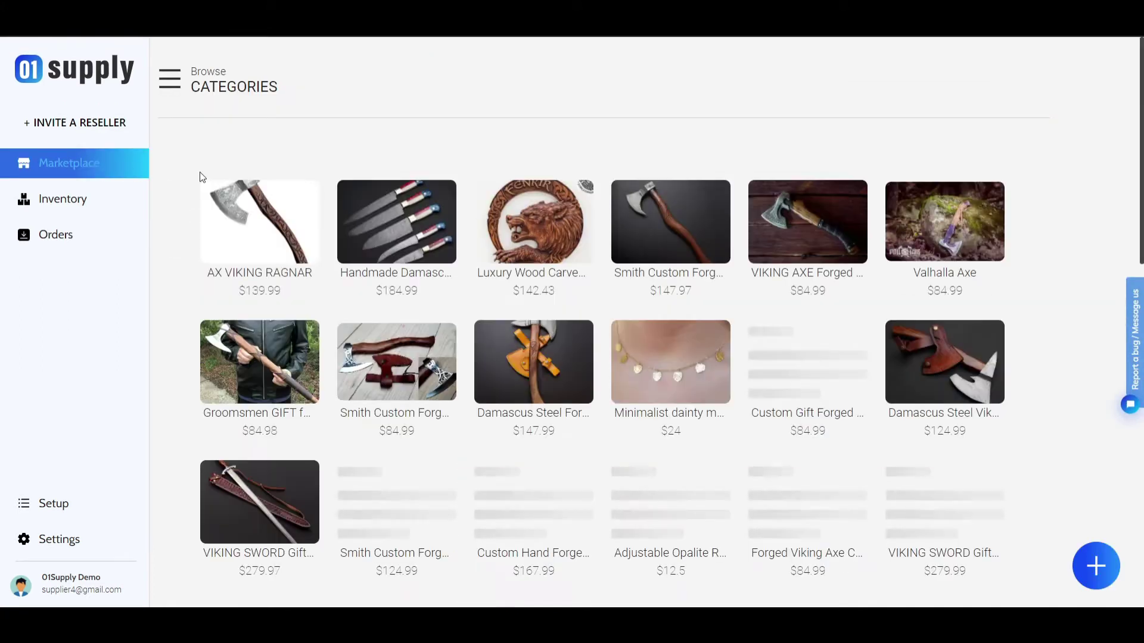
Start a new product named Dress with a price of 19 and a stock of 10
click(1095, 566)
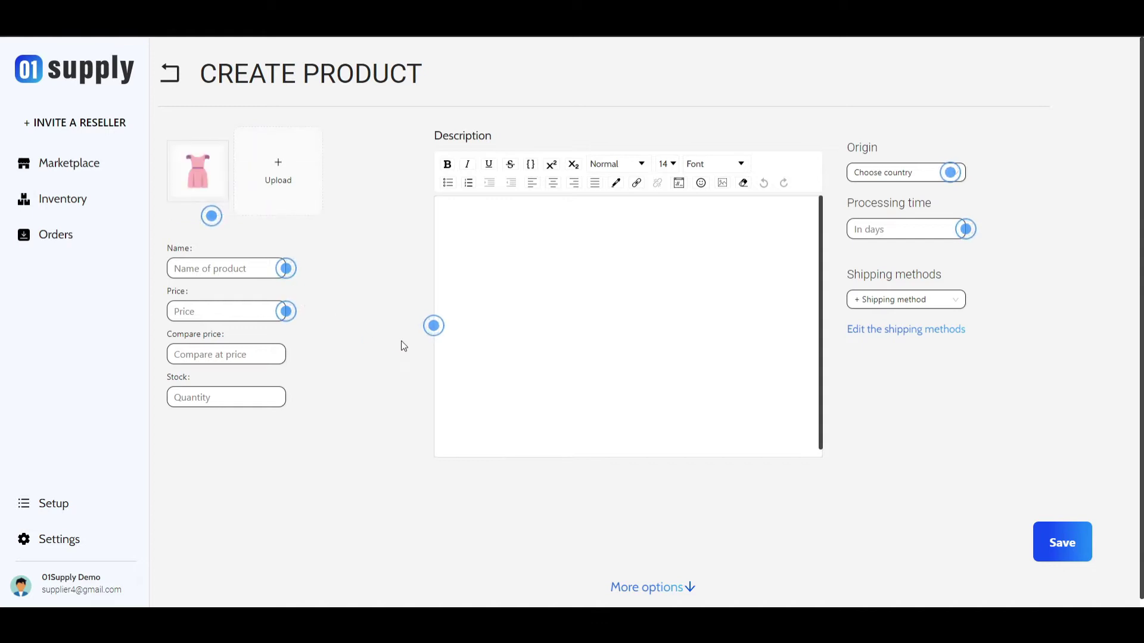
click(220, 267)
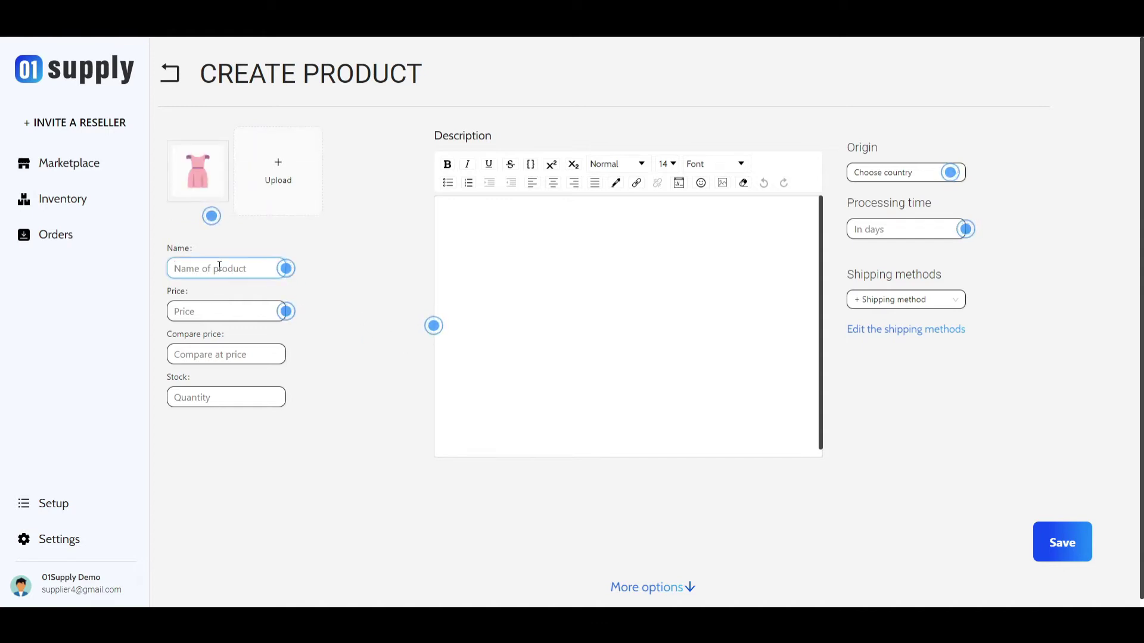
text(Dress)
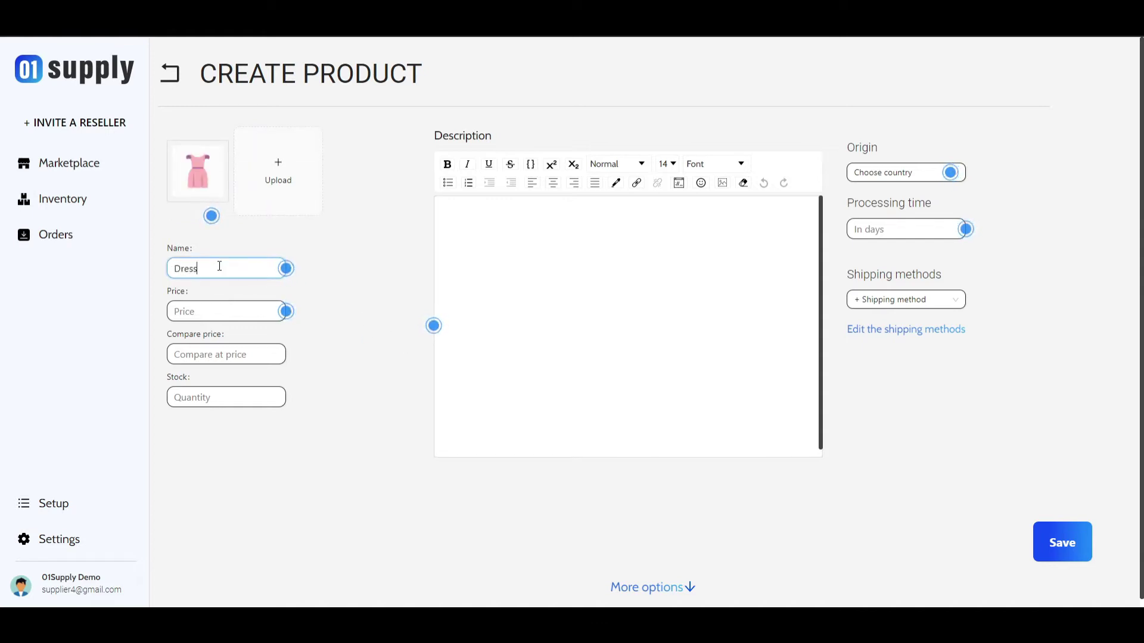
click(224, 311)
text(19)
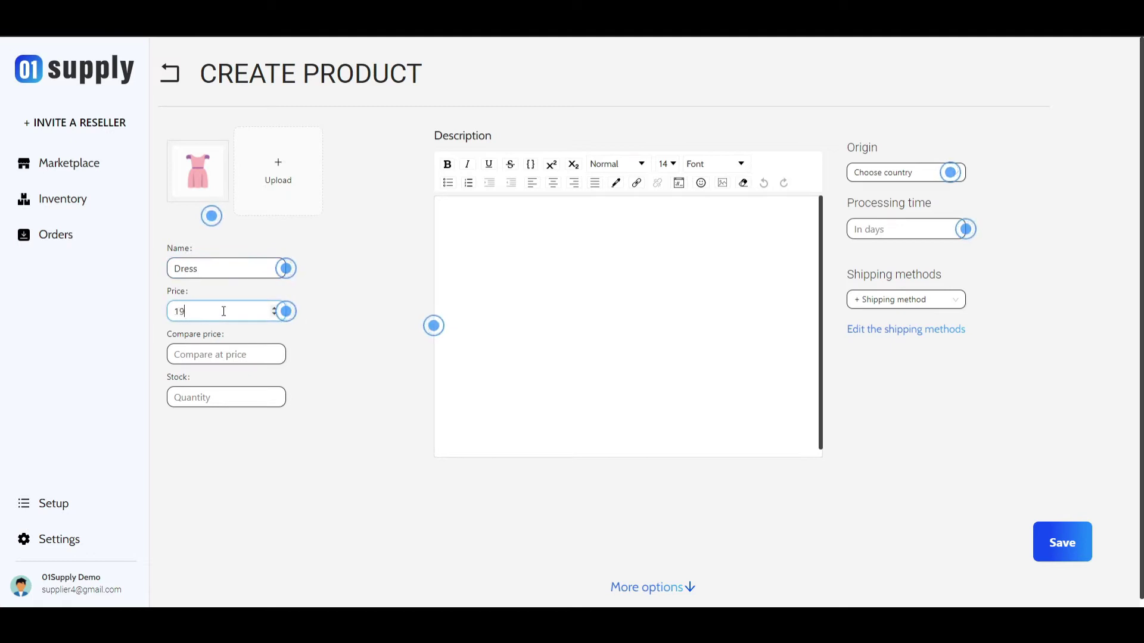
click(213, 397)
text(10)
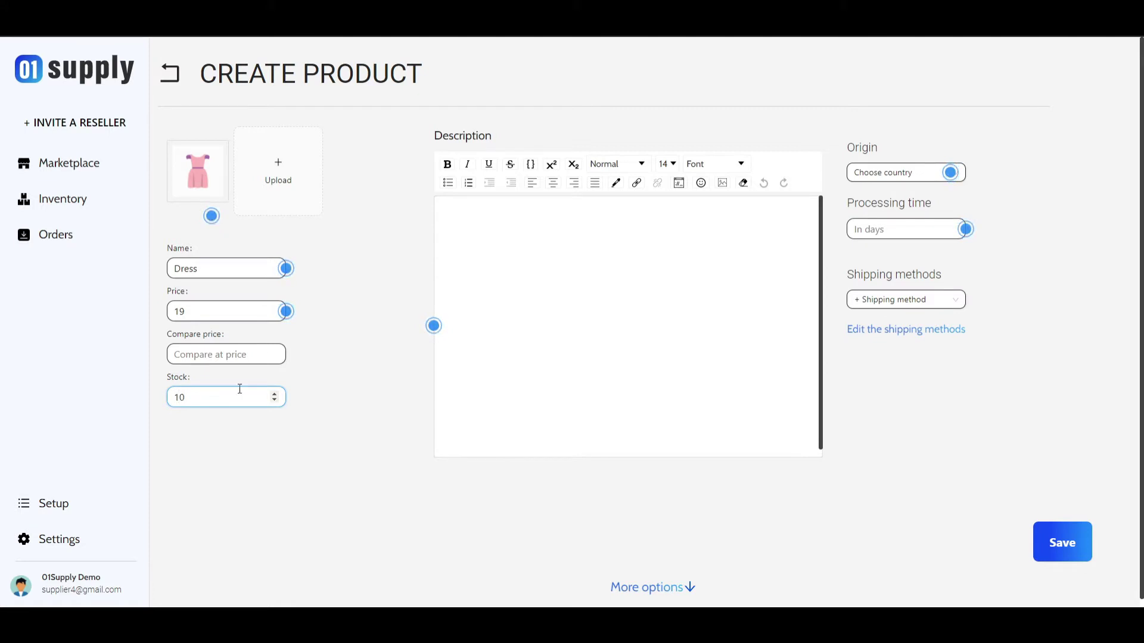
Write the product description "Here is my description" followed by separate lines "<warranties", "<materials" and "<sizes"
click(542, 225)
text(H)
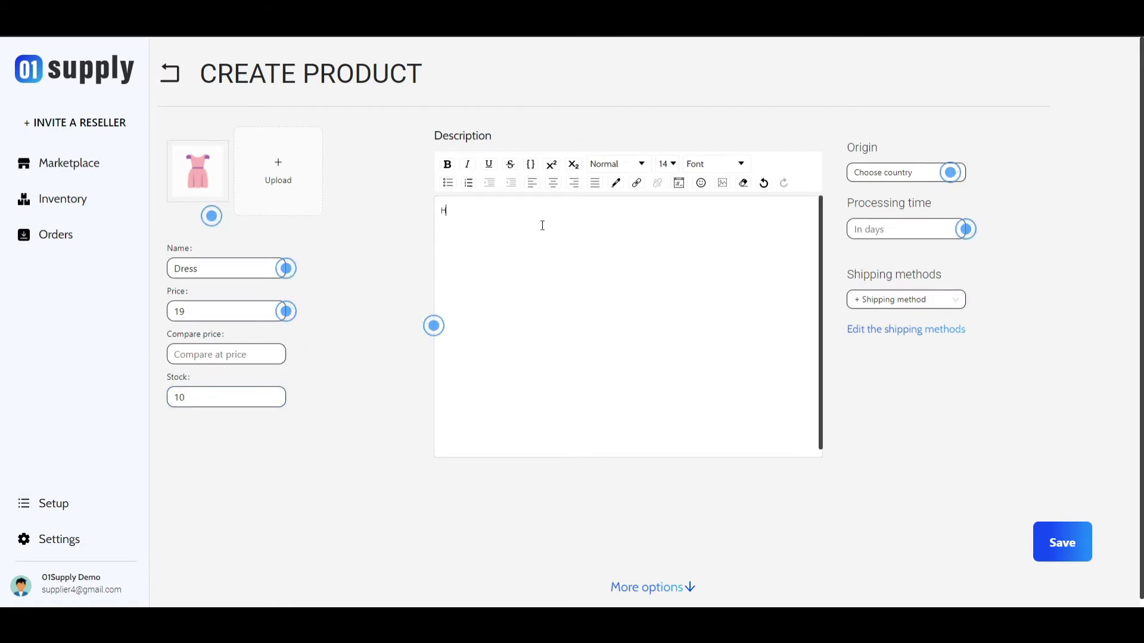
text(ere is my)
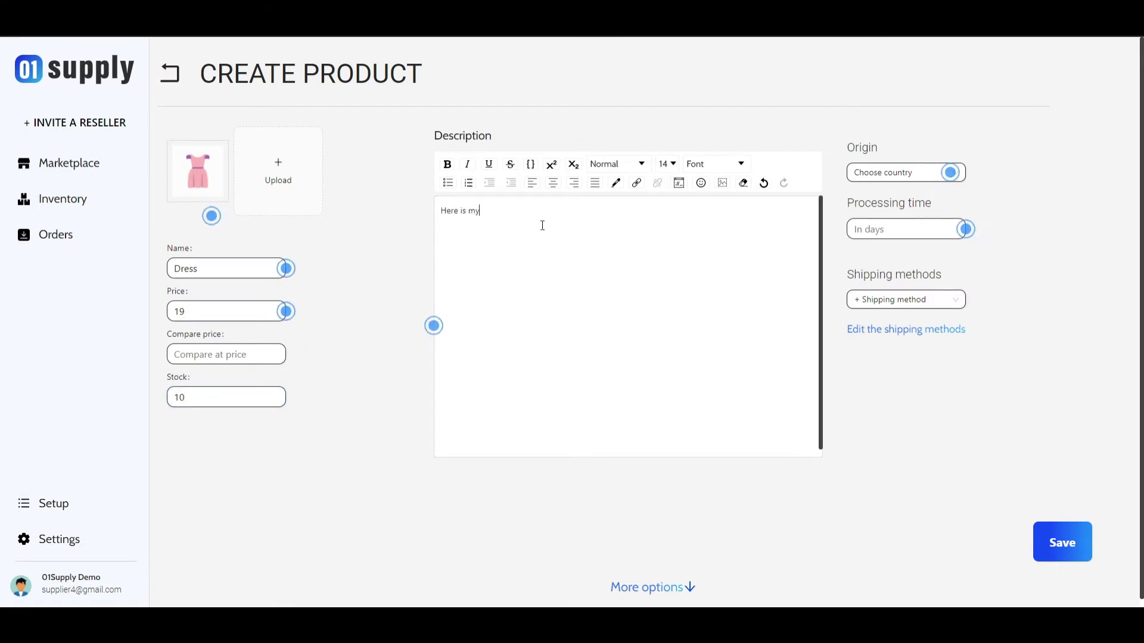
text( description)
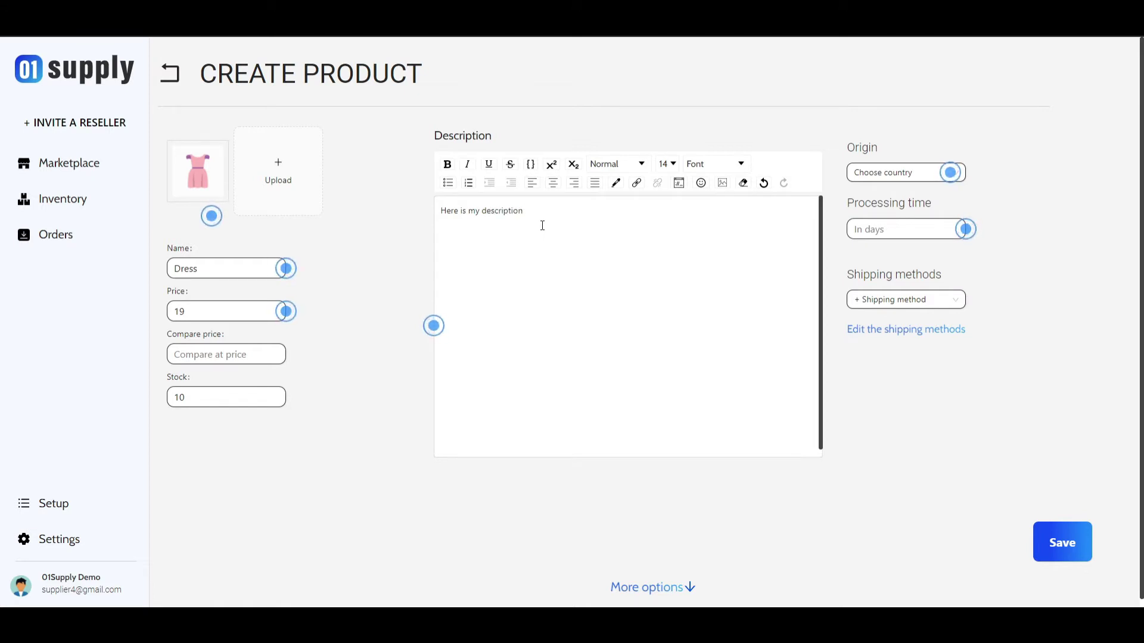
key(Return)
text(<warranties)
key(Return)
text(<materials)
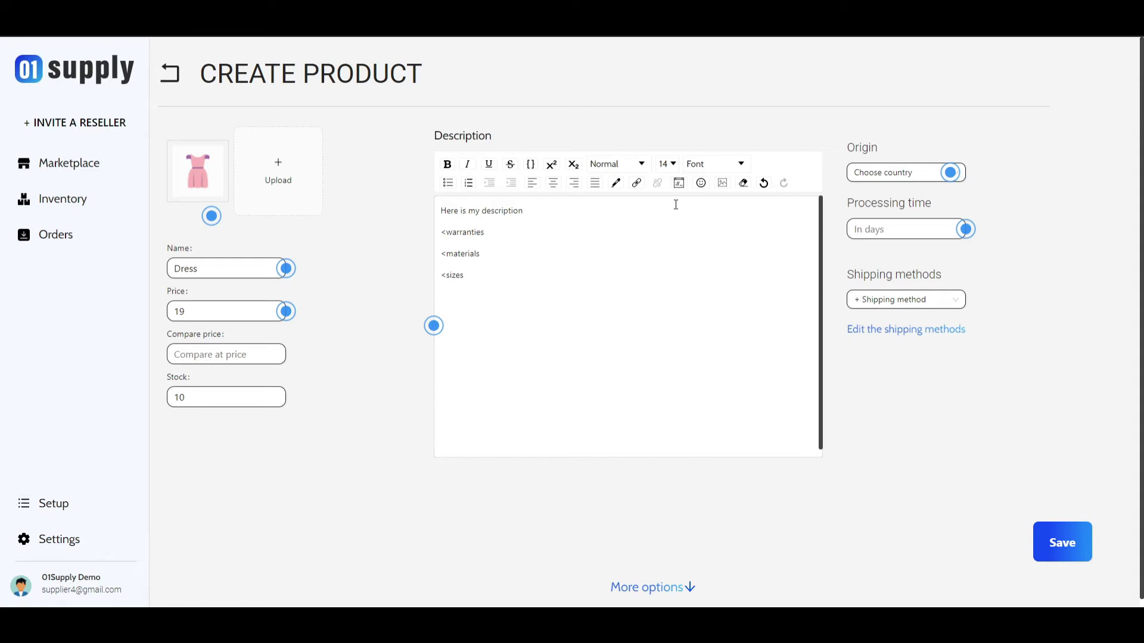
Set the product's origin to Austria and its processing time to 5 days
click(882, 172)
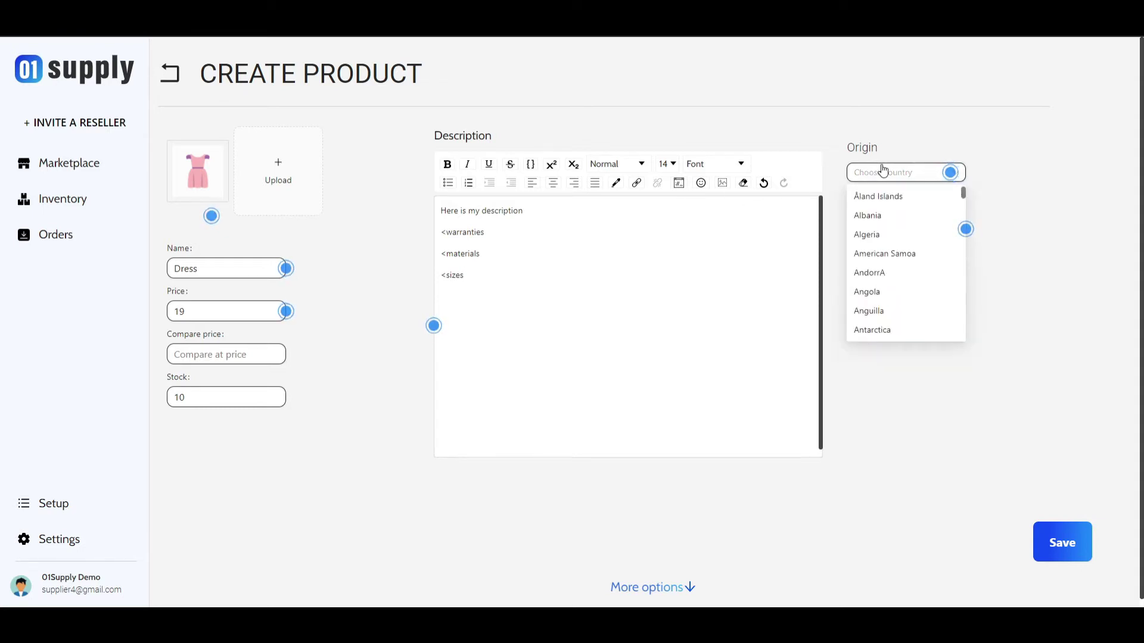
scroll(884, 274, down, 3)
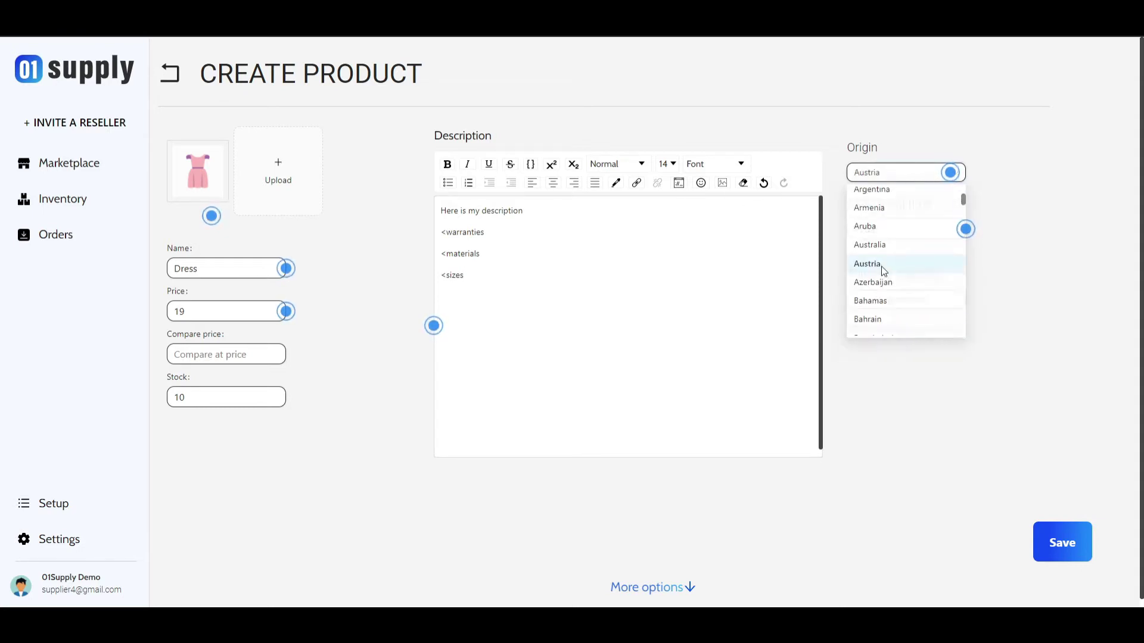
click(883, 269)
click(883, 229)
text(5)
click(943, 255)
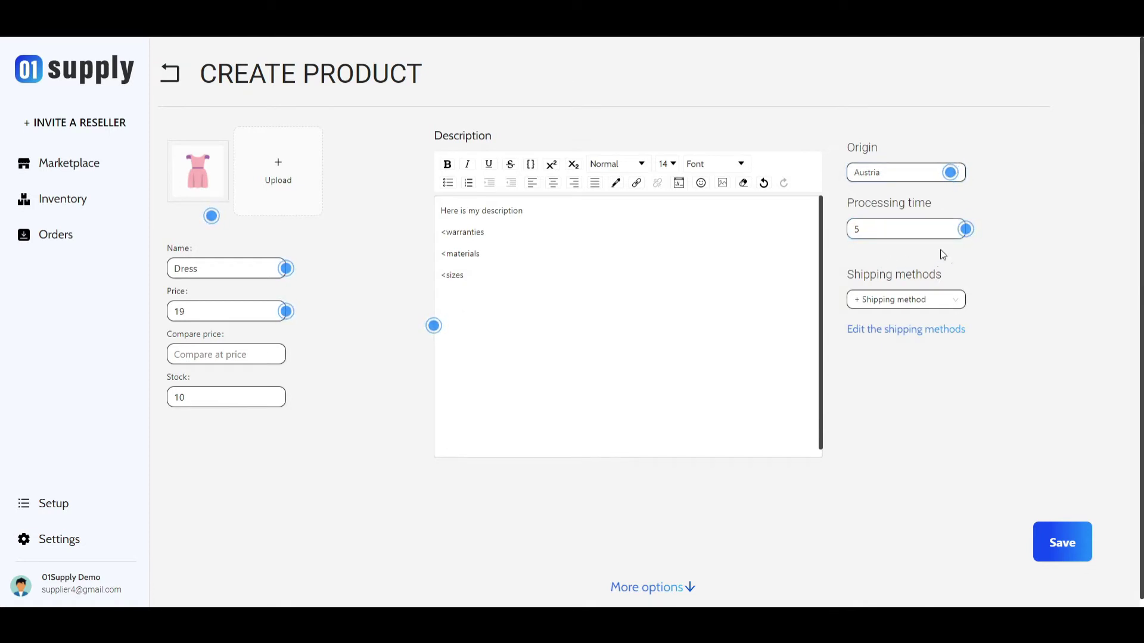
click(965, 230)
drag(787, 283, 927, 340)
click(946, 369)
Add the DHL shipping methods for France and Rest of the world to the product
click(944, 289)
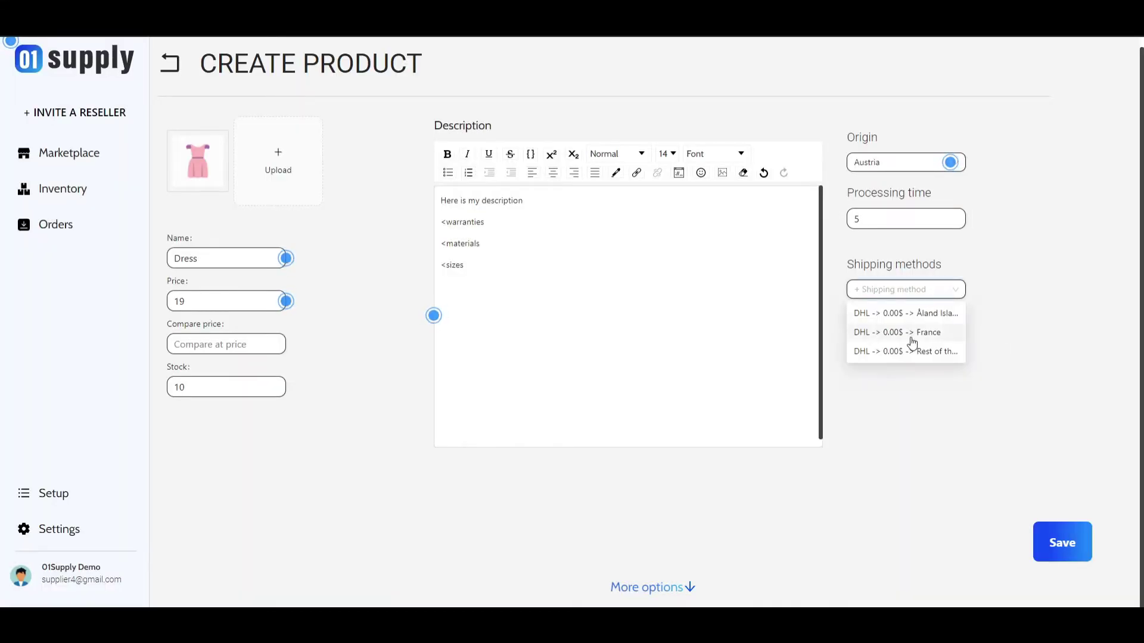
click(912, 343)
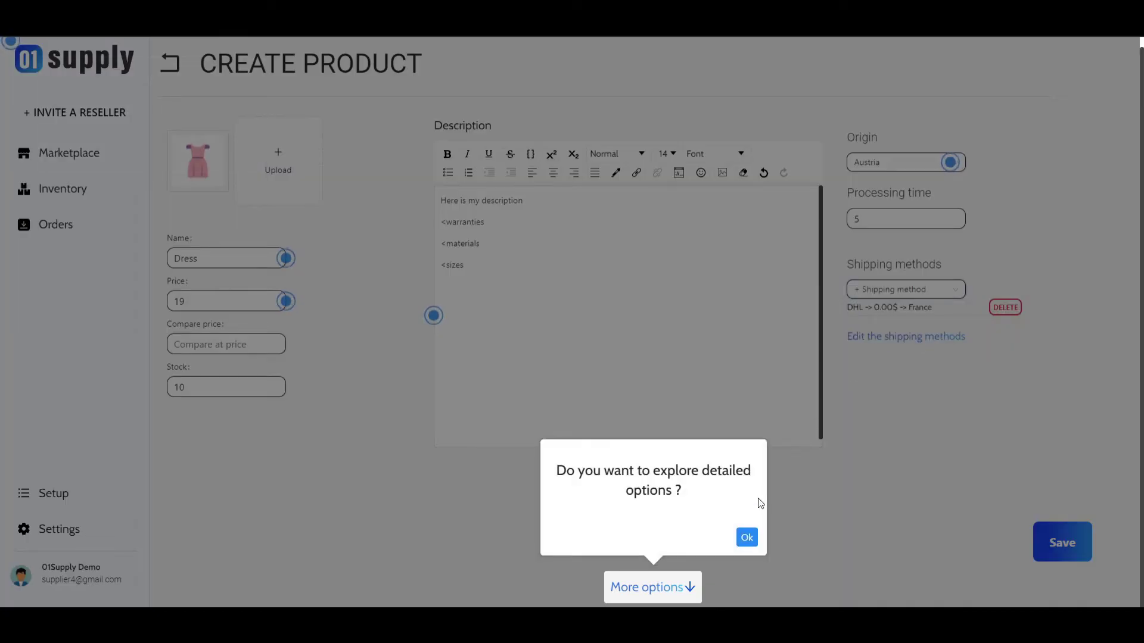
click(746, 538)
click(924, 291)
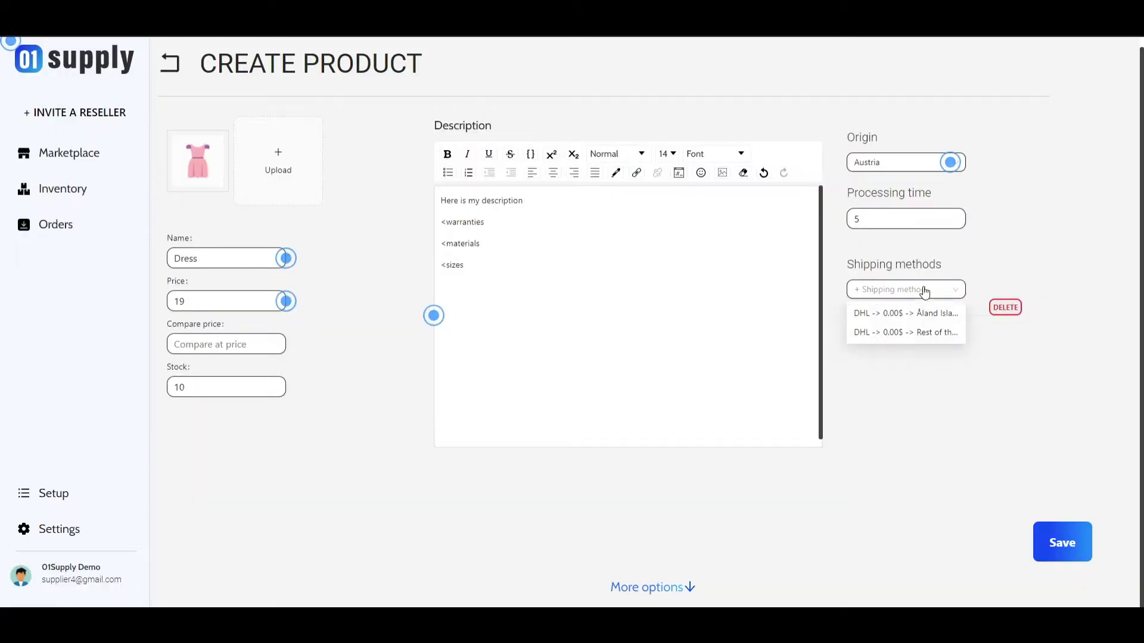
click(928, 333)
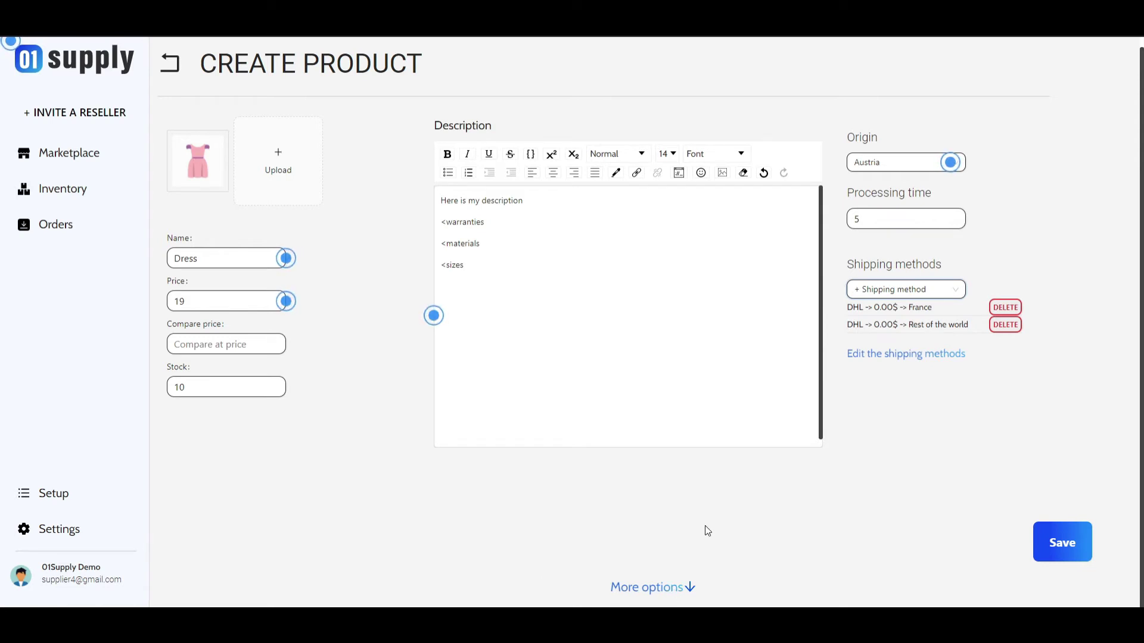
Show the product's detailed options and enable variants
drag(593, 567, 640, 595)
click(639, 595)
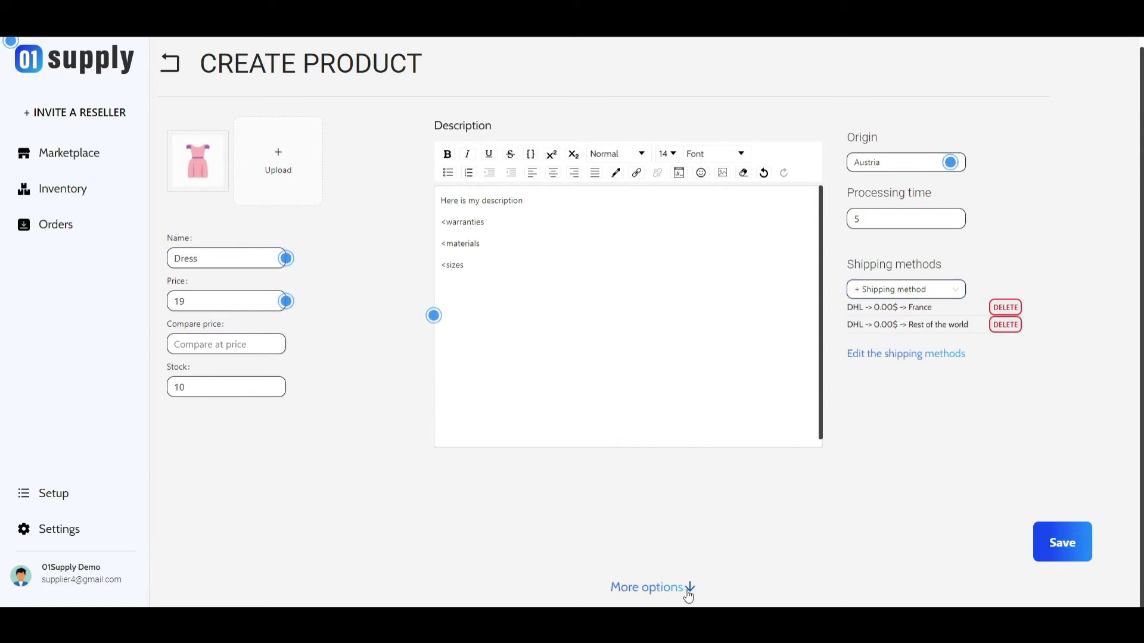
click(662, 590)
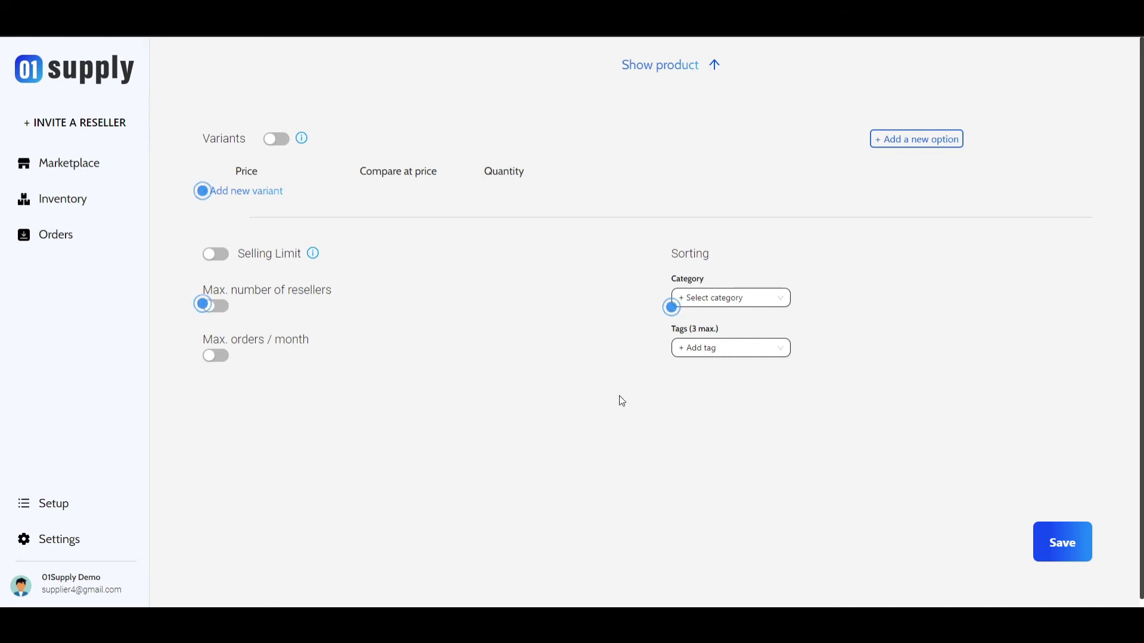
drag(204, 138, 243, 139)
click(254, 121)
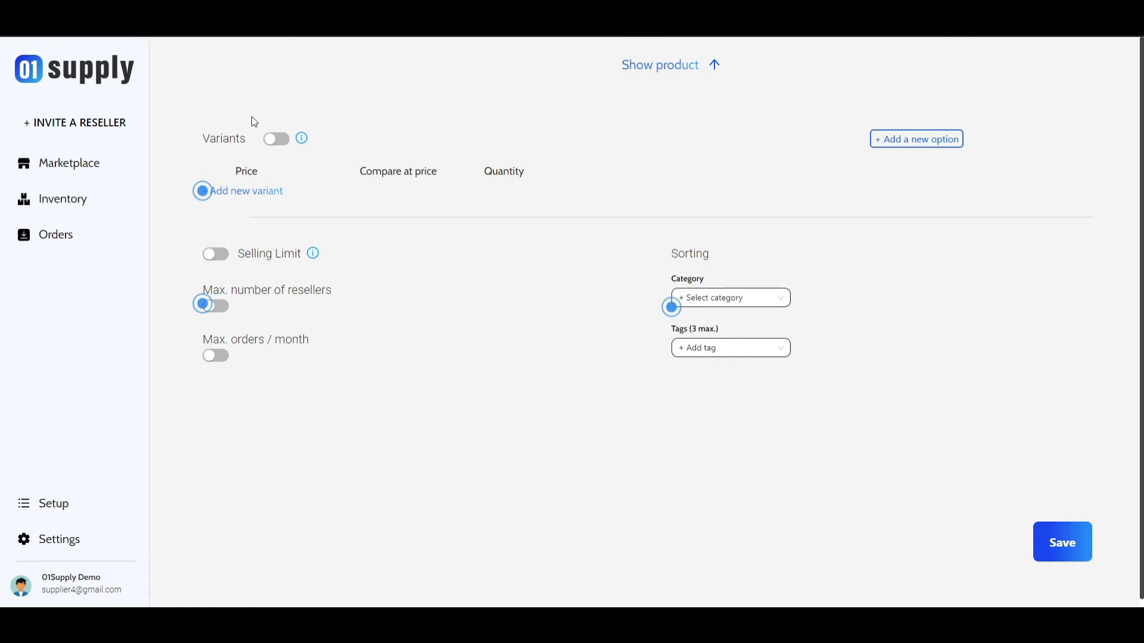
click(278, 140)
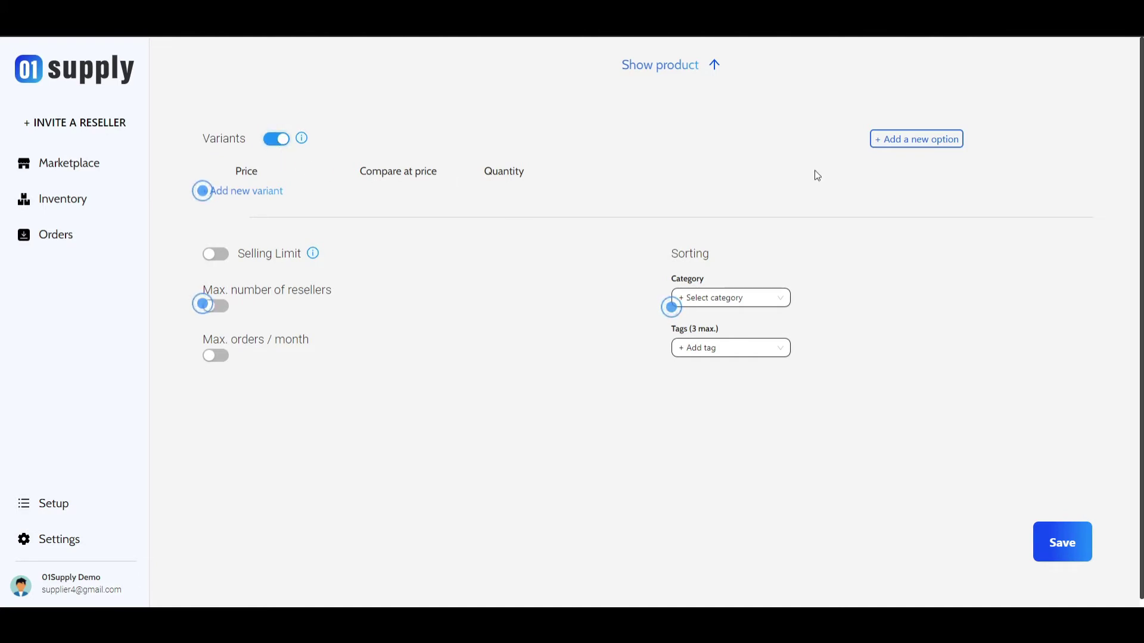
Create a variant option named Size
click(925, 141)
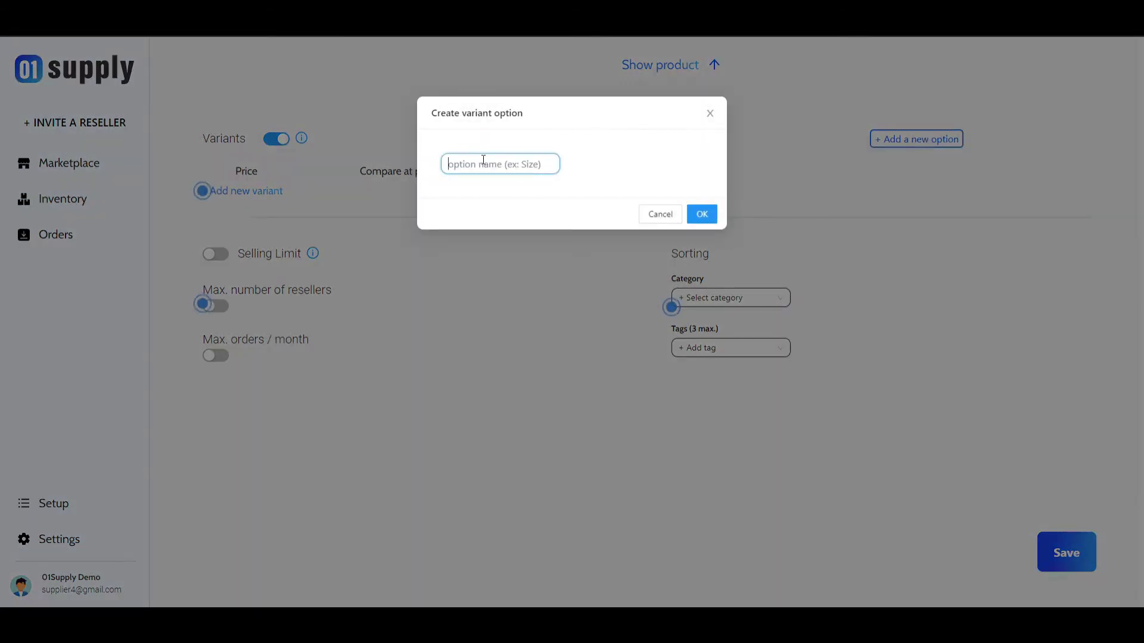
text(Size)
click(702, 214)
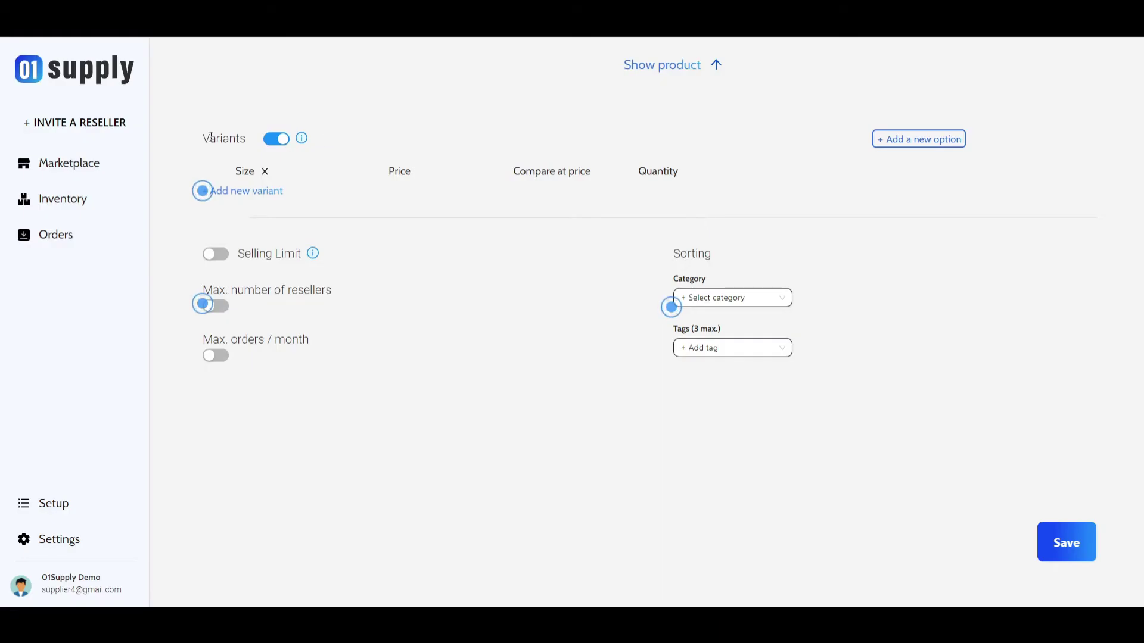
double_click(241, 172)
click(209, 161)
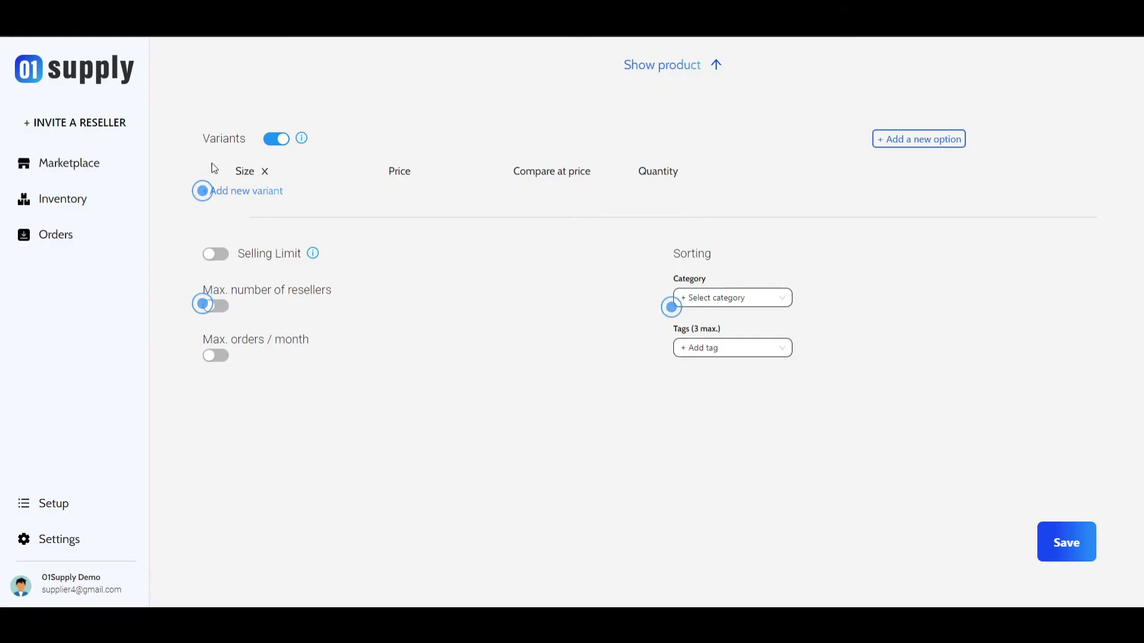
click(873, 143)
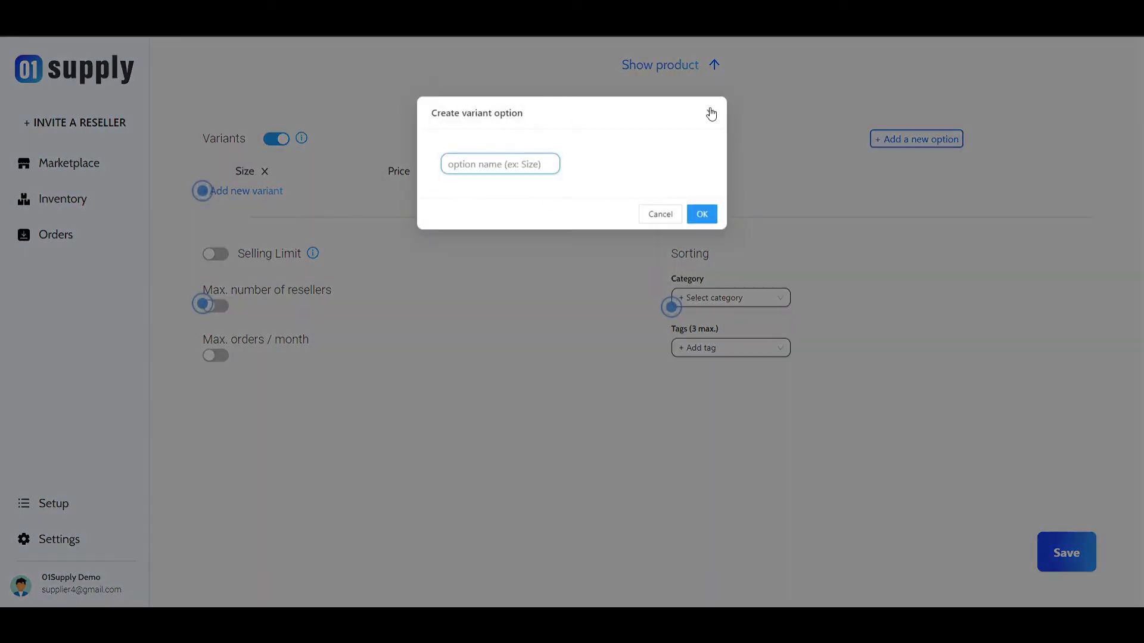
click(713, 112)
Add a new variant with the pink dress image and the size Small
click(203, 191)
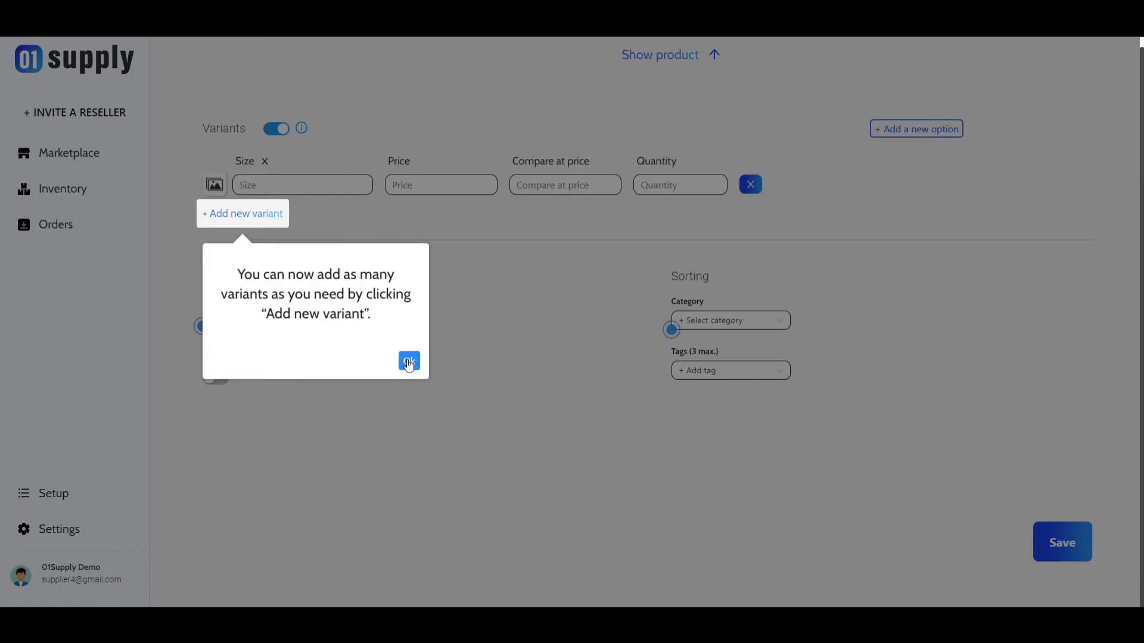
click(408, 361)
click(296, 181)
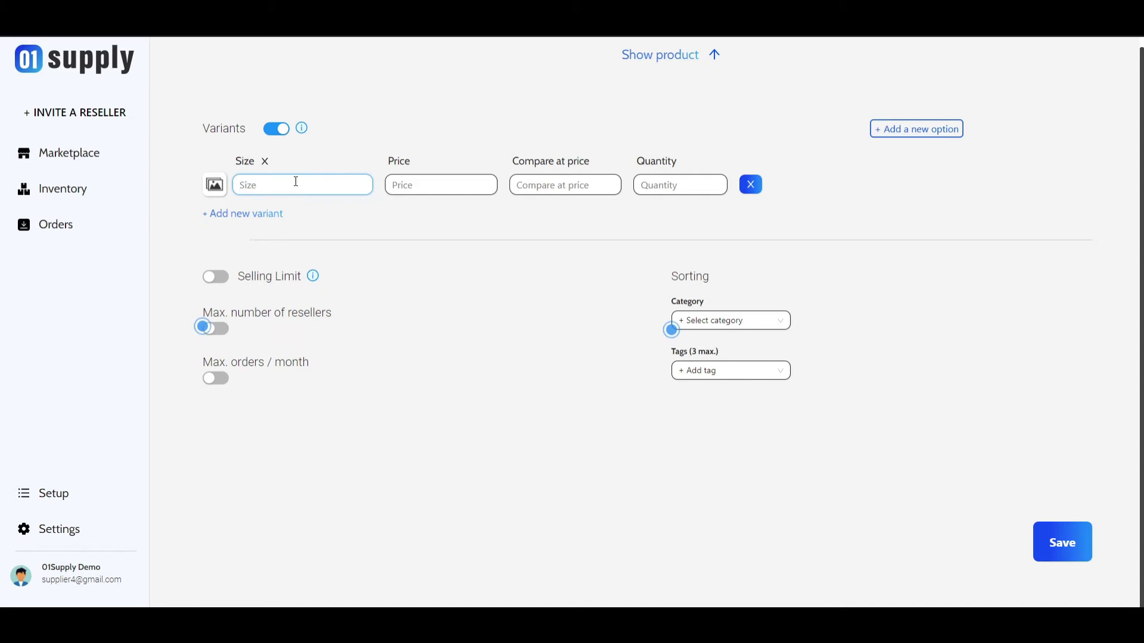
click(216, 186)
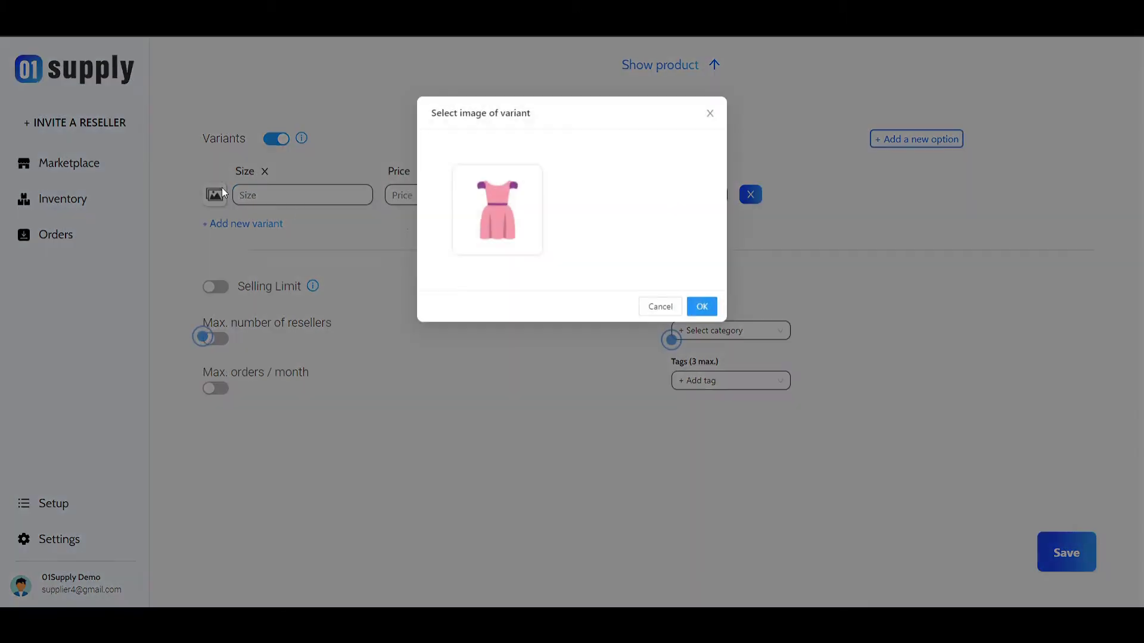
click(511, 230)
click(292, 195)
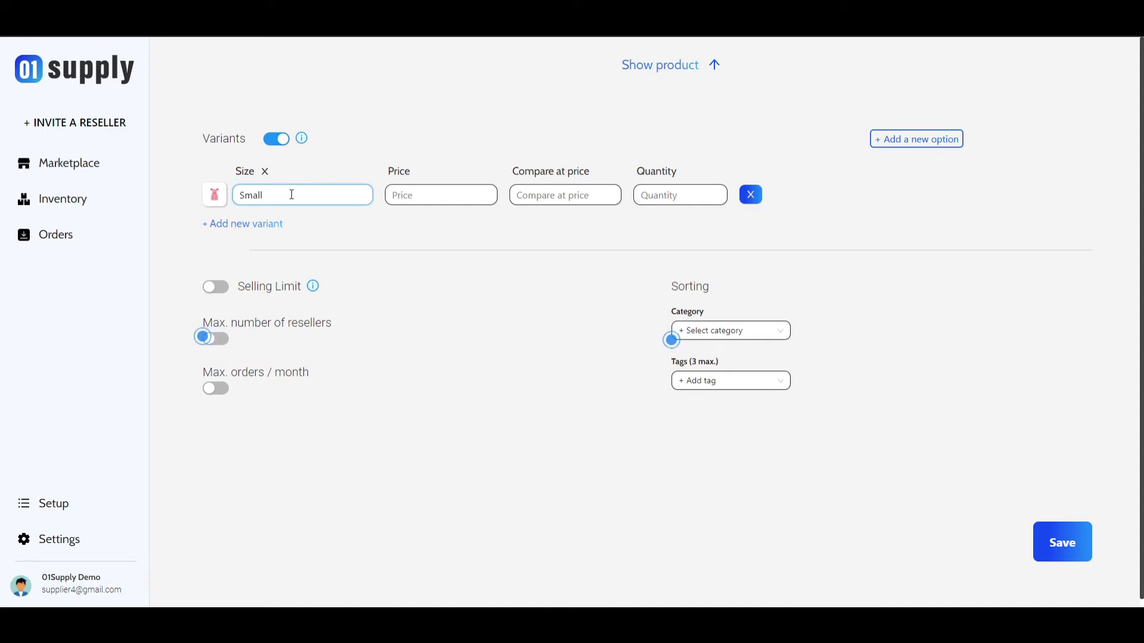
Set the Small variant's price to 19 and its quantity to 10
click(438, 196)
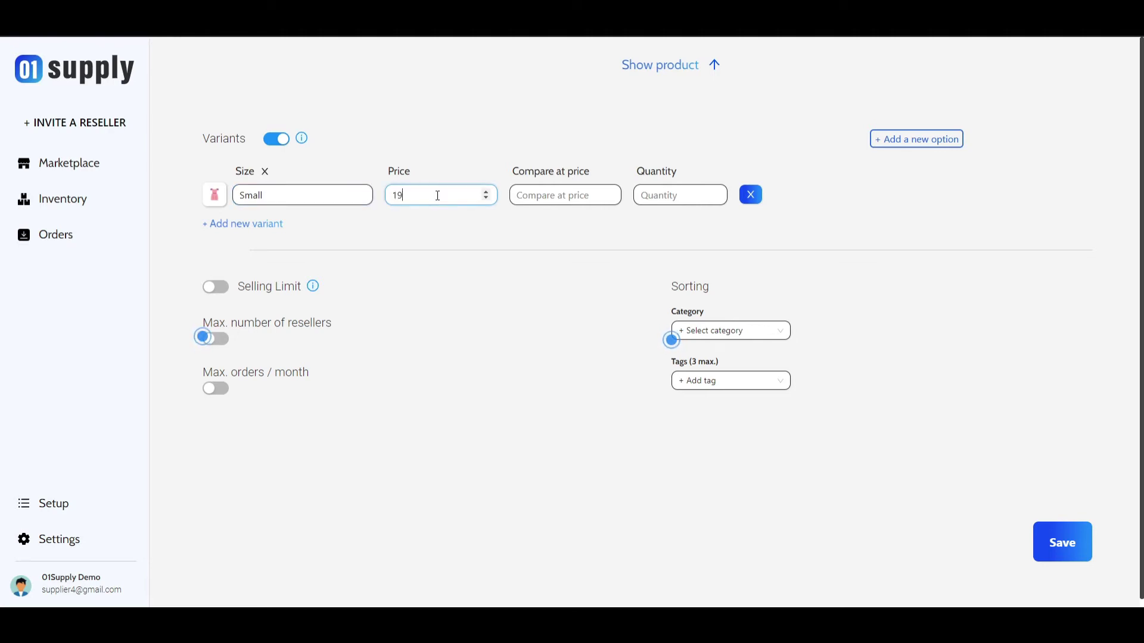
click(654, 195)
text(10)
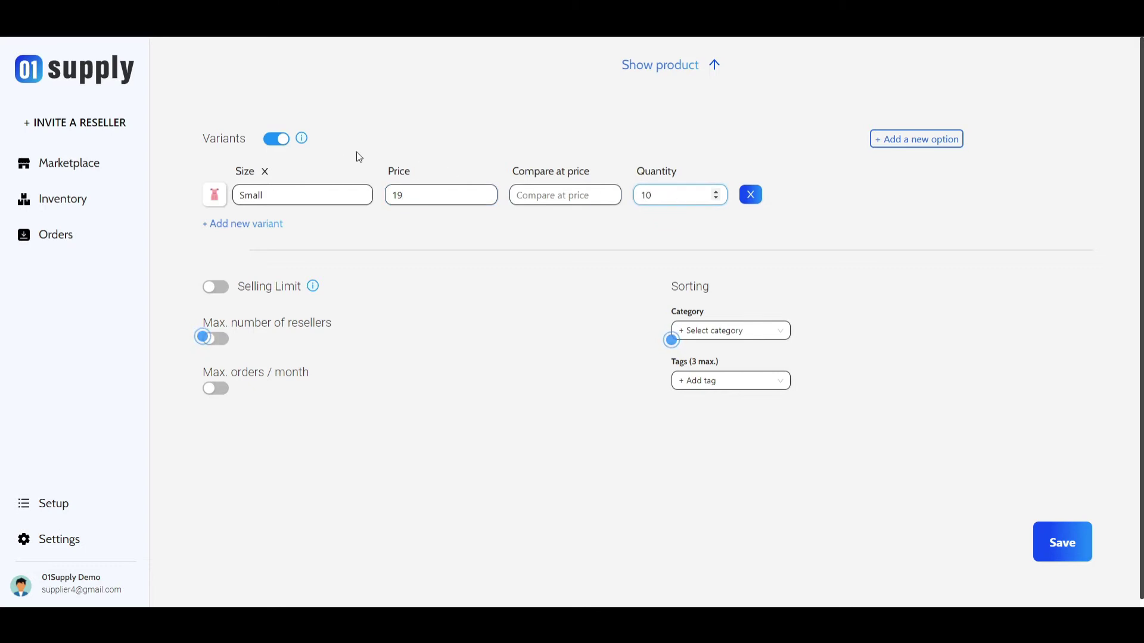
Keep variants enabled and turn on the product's selling limit
click(279, 140)
click(278, 140)
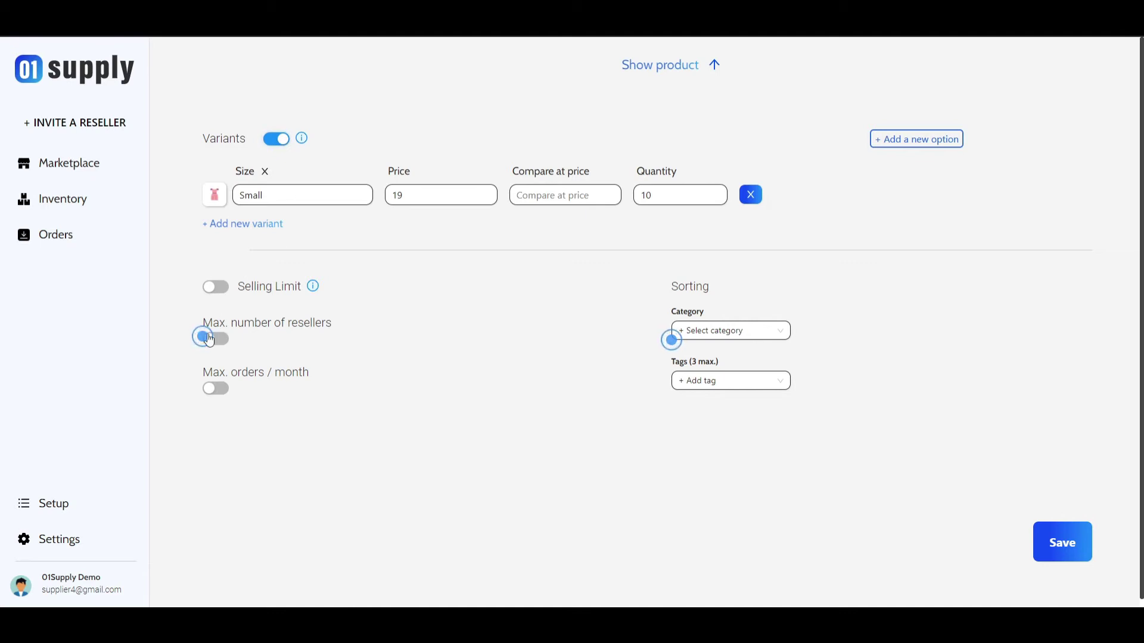
click(223, 291)
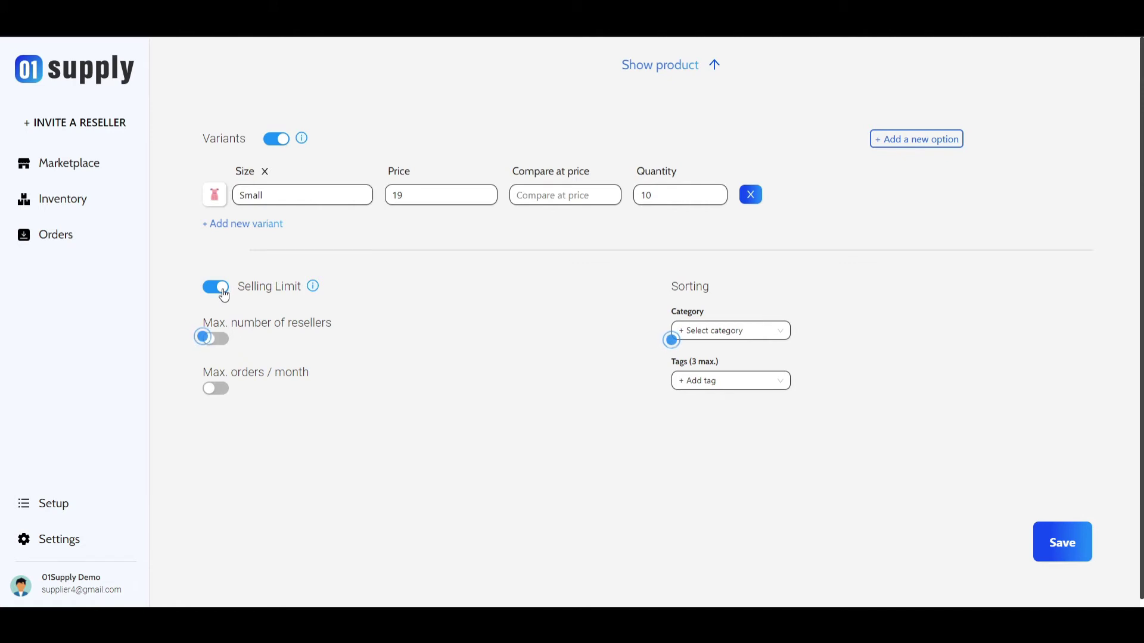
Set the product's selling limits to a maximum of 10 resellers and 5 orders per month
click(204, 339)
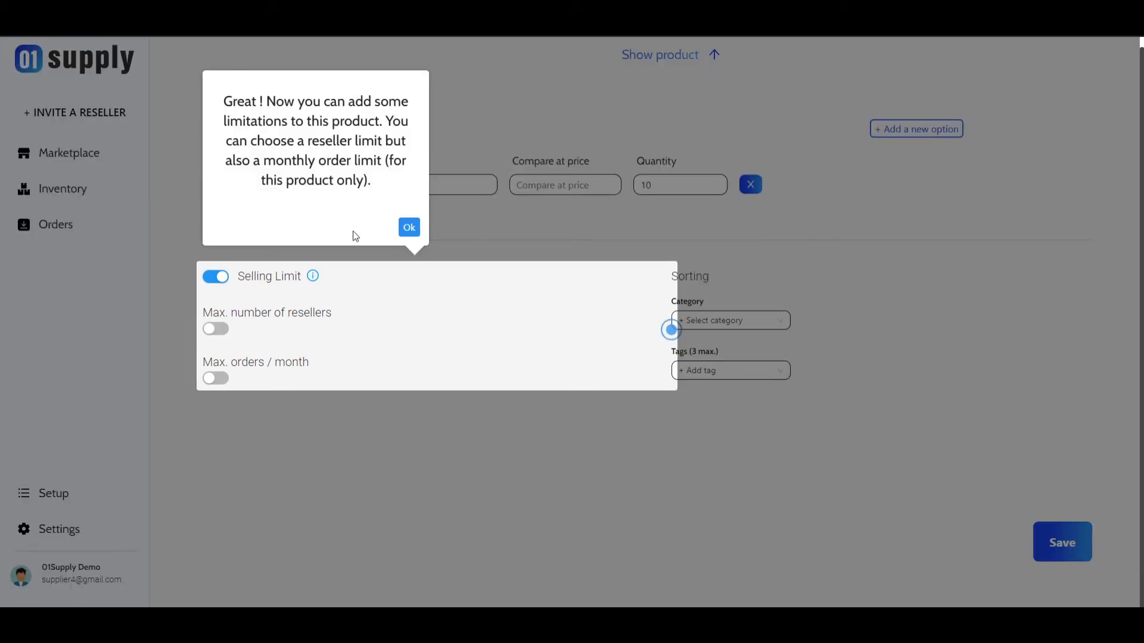
click(408, 227)
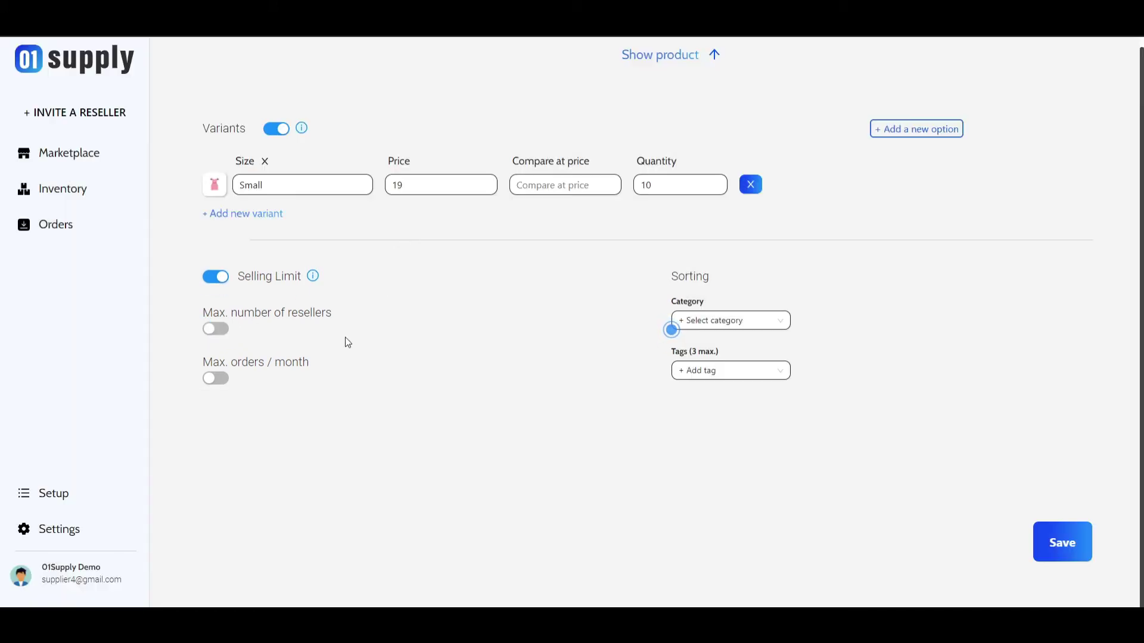
click(216, 379)
click(262, 381)
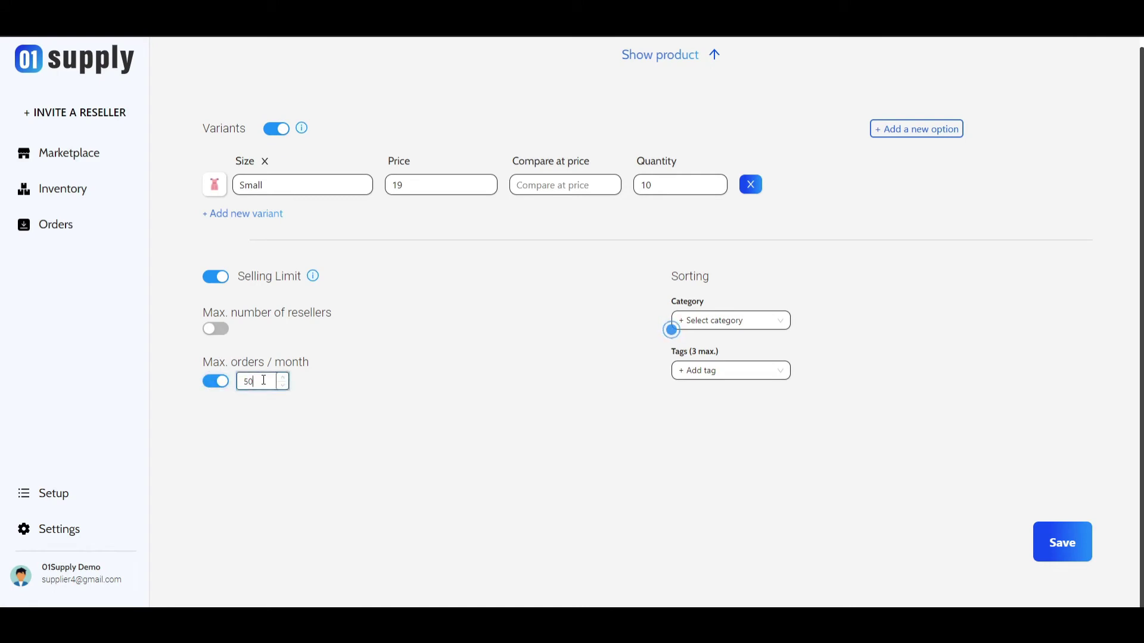
click(230, 332)
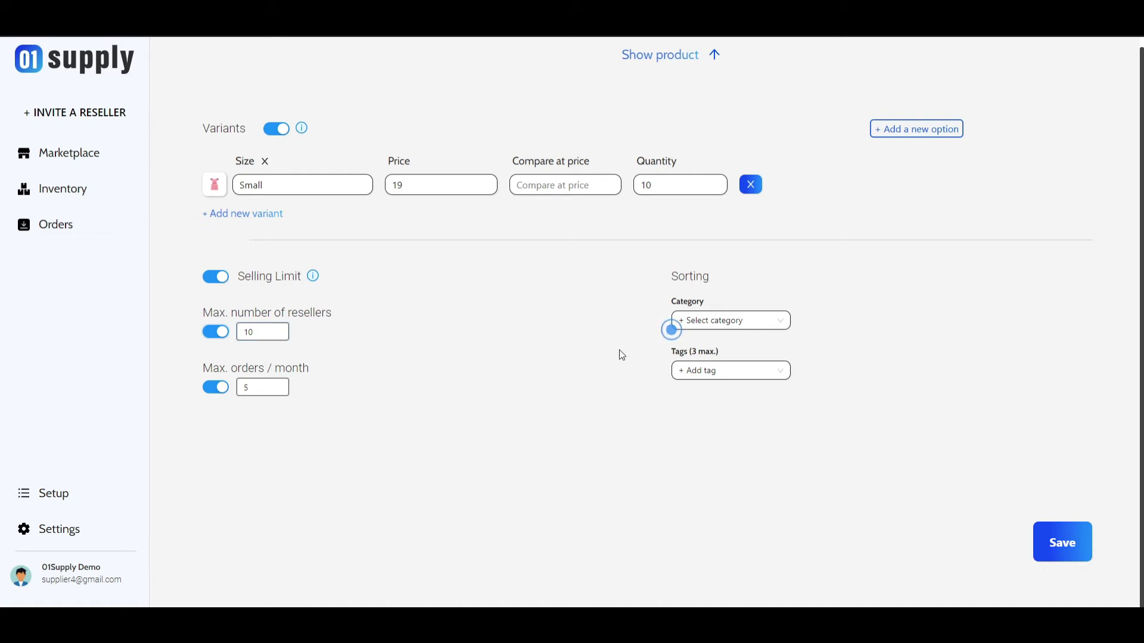
Dismiss the sorting hint and assign the product to the Clothes & Shoes category
click(671, 329)
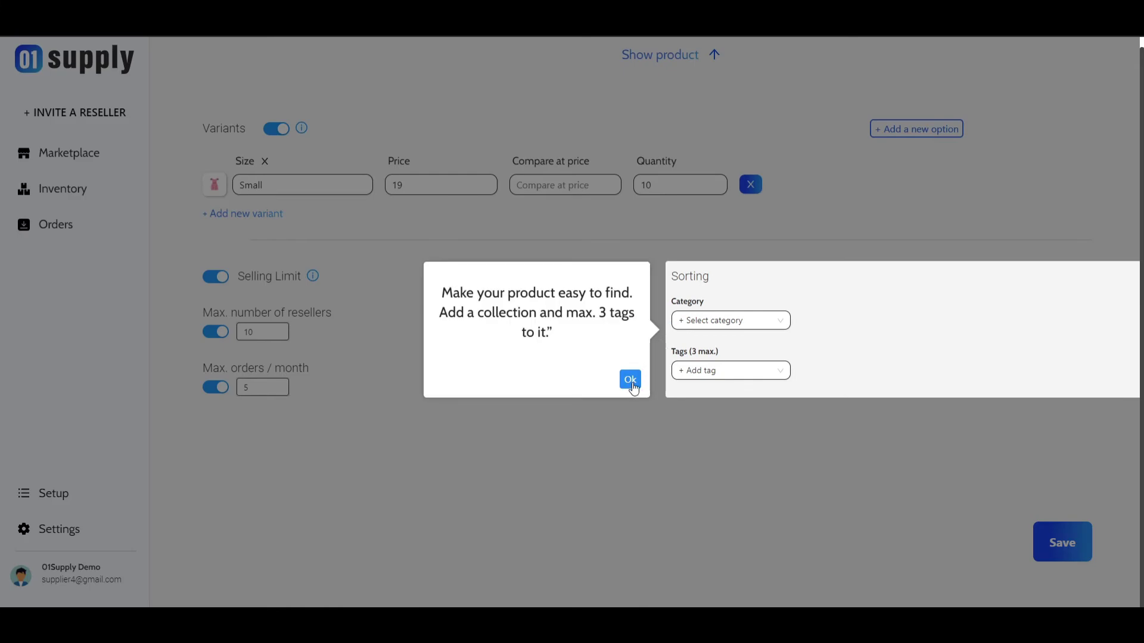
click(630, 381)
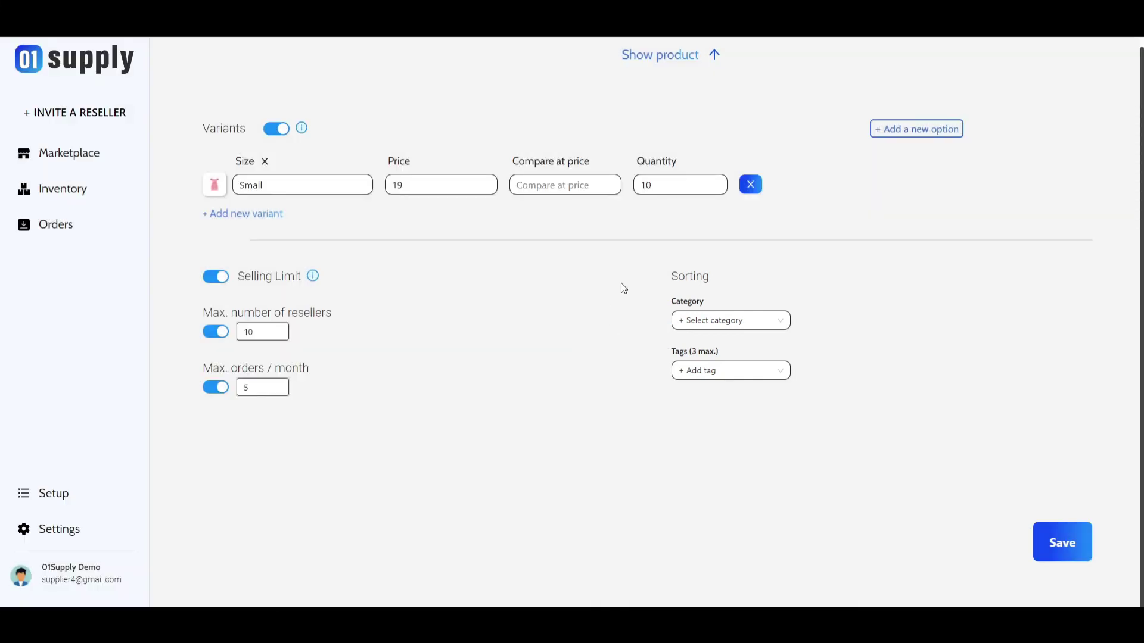
click(711, 322)
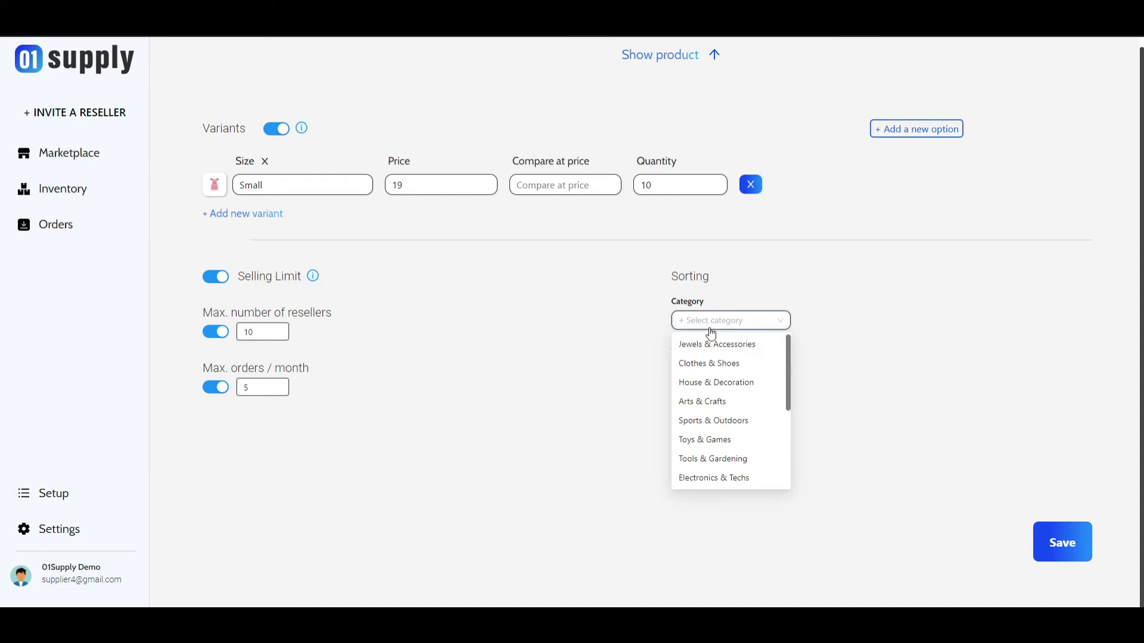
click(714, 365)
Add the tags Travel, Spring and Mountain to the product and save it
click(709, 375)
click(705, 394)
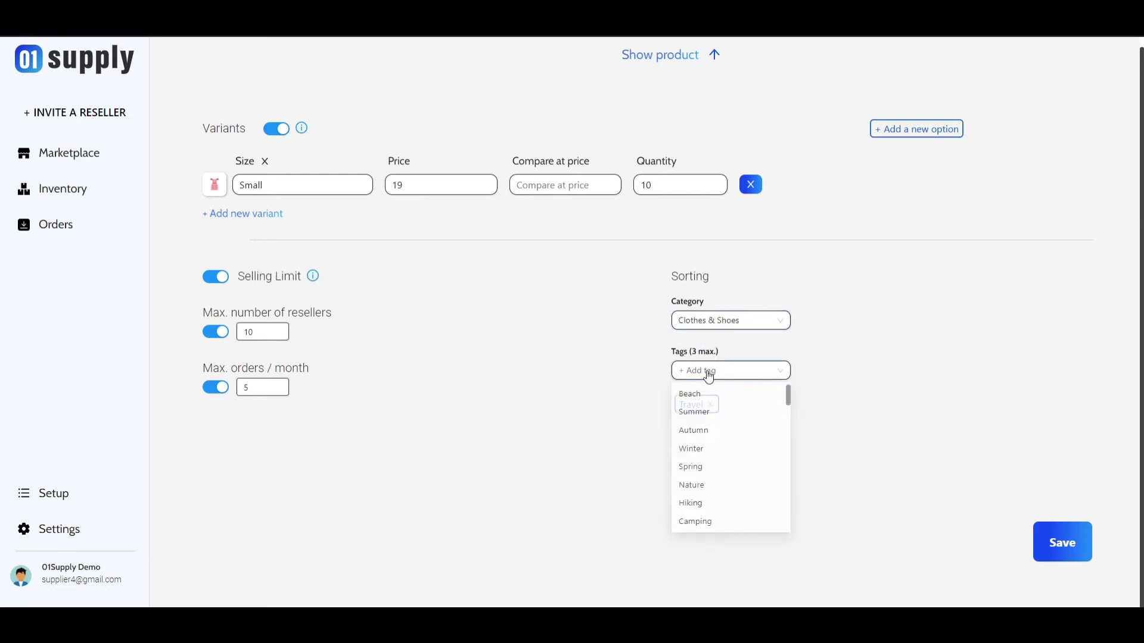
click(707, 471)
click(720, 376)
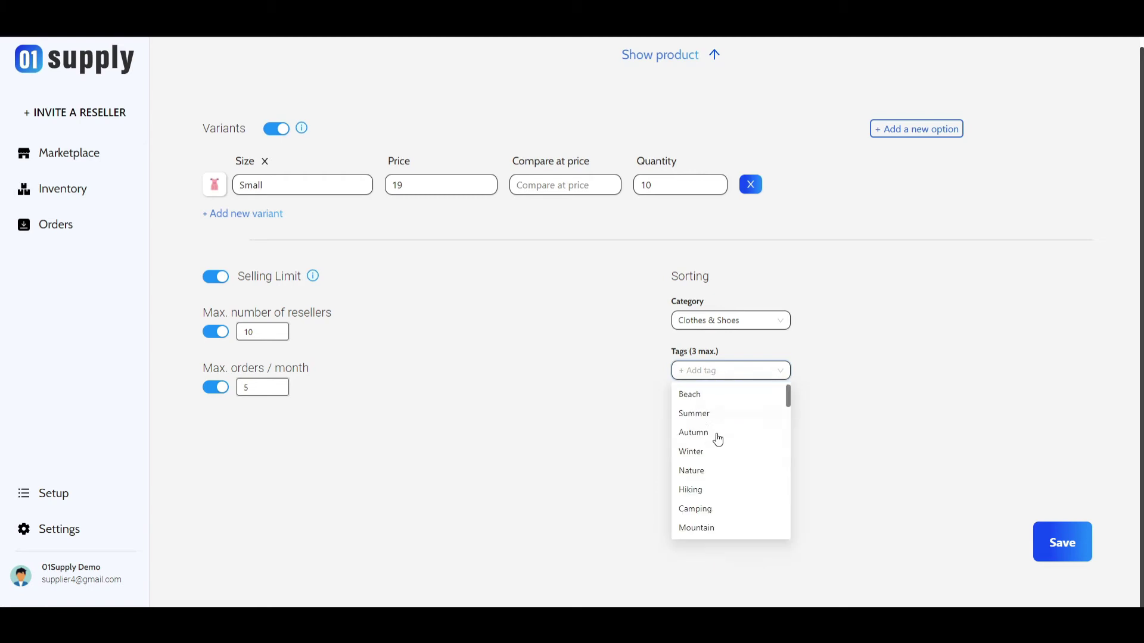
click(710, 530)
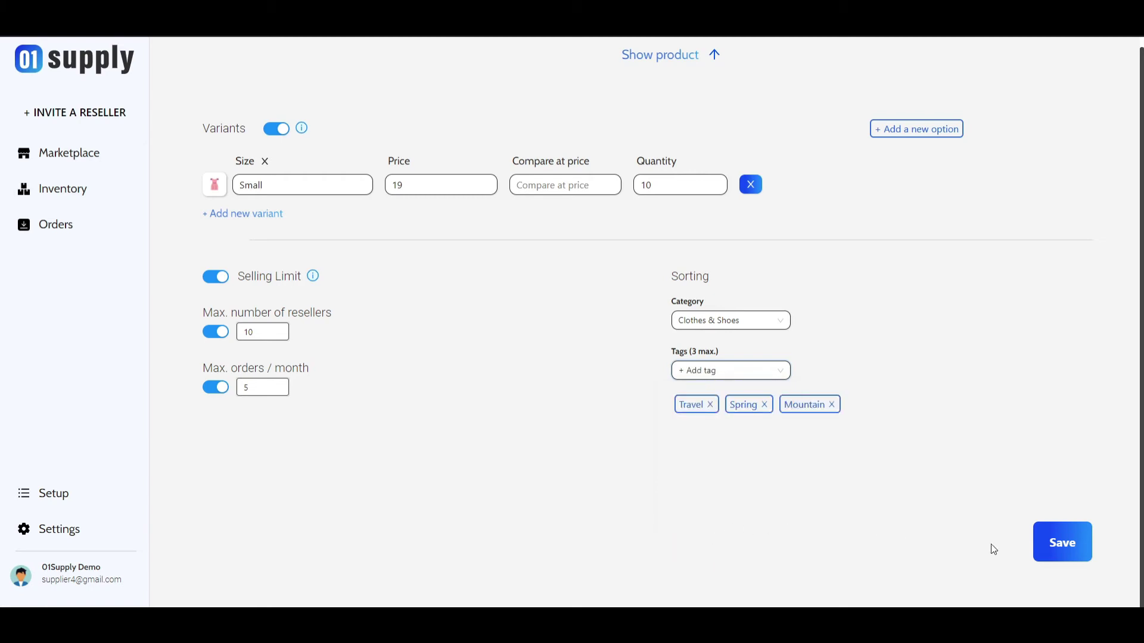
click(1058, 556)
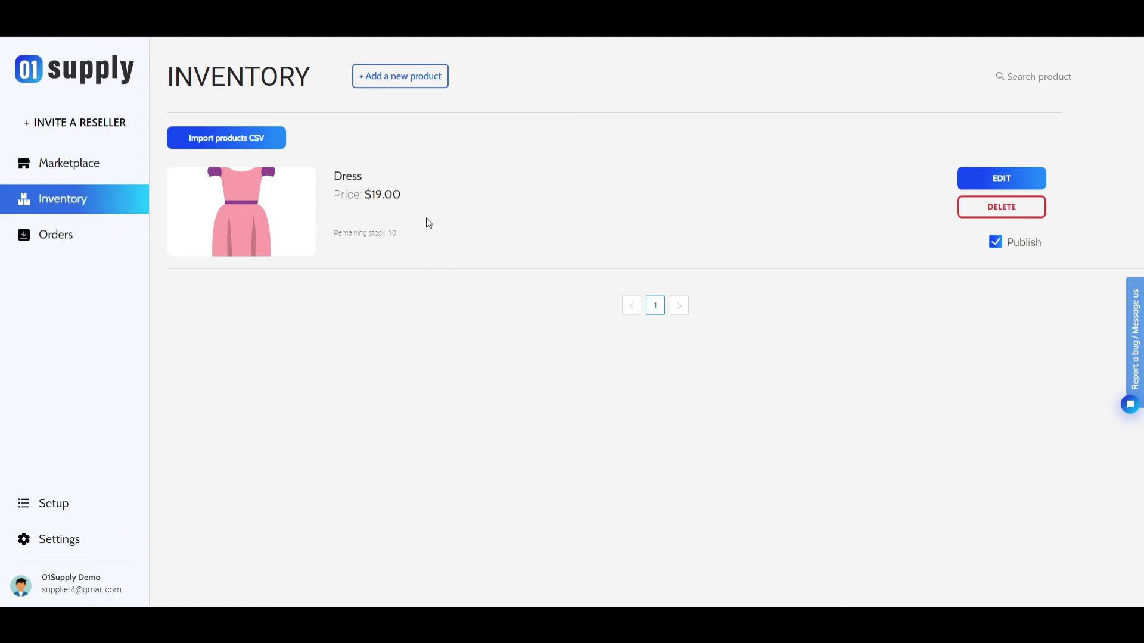
Start a CSV product import from the inventory using the file EtsyListingsDownload (3).csv
click(248, 138)
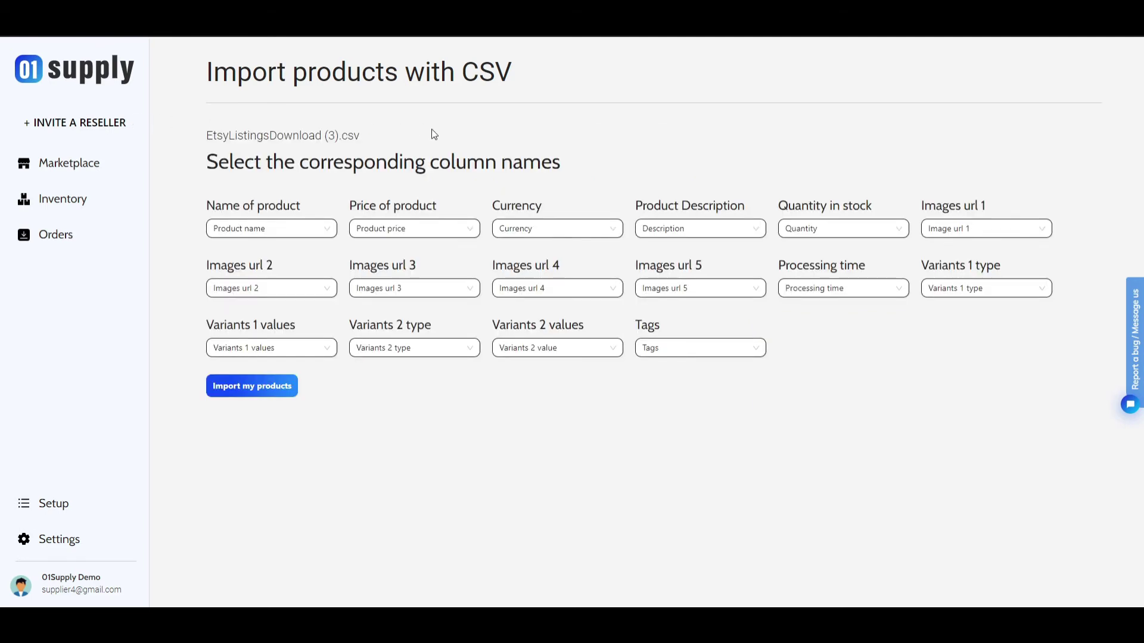
drag(206, 205, 316, 209)
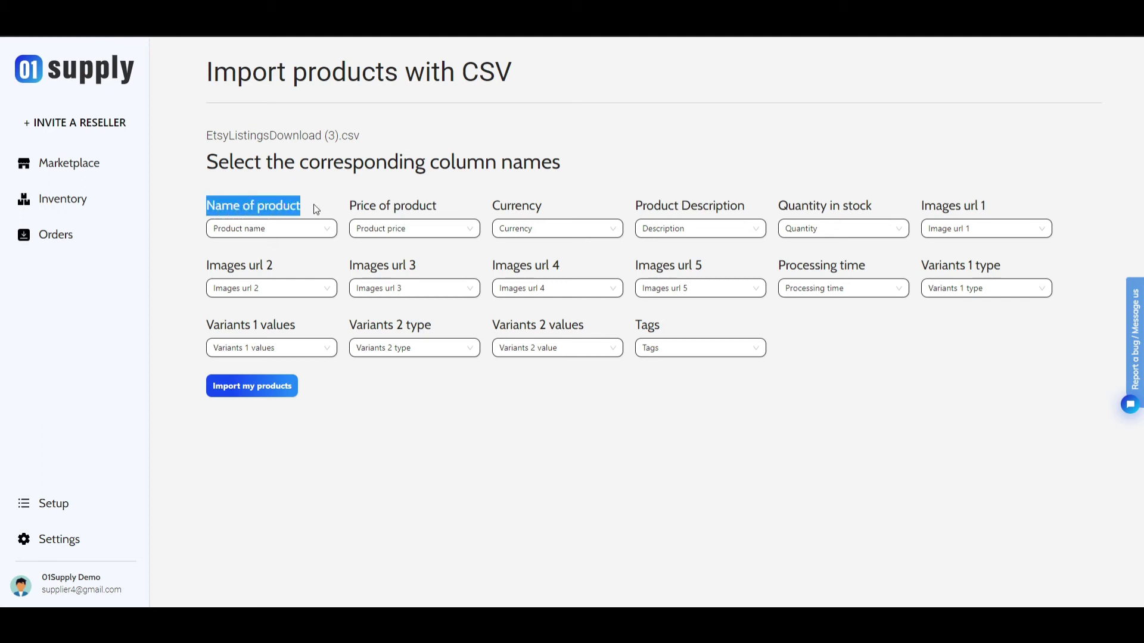
mouse_move(183, 222)
mouse_down()
mouse_move(268, 227)
mouse_move(191, 215)
mouse_up()
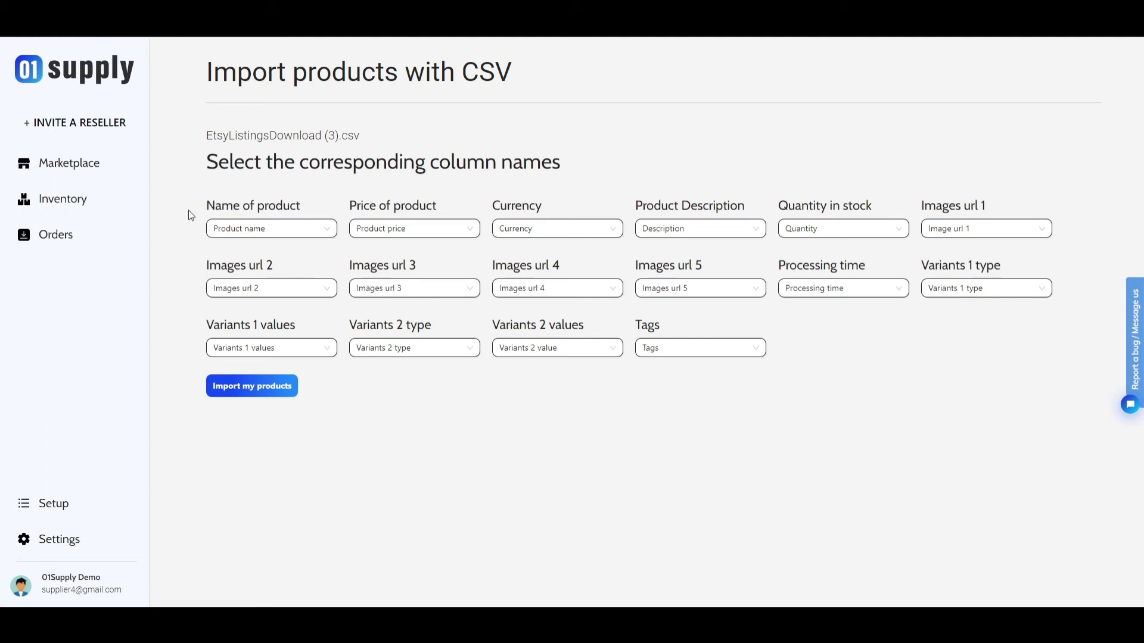
Map product name to TITLE, price to PRICE, description to DESCRIPTION and stock to QUANTITY, with USD as the currency
click(290, 231)
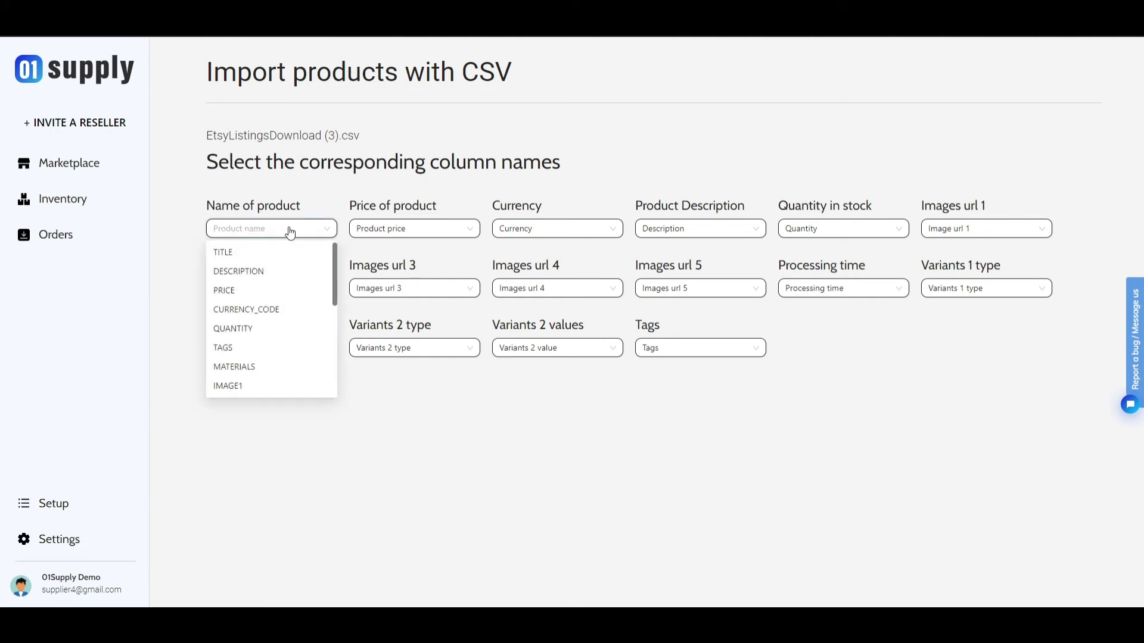
click(295, 256)
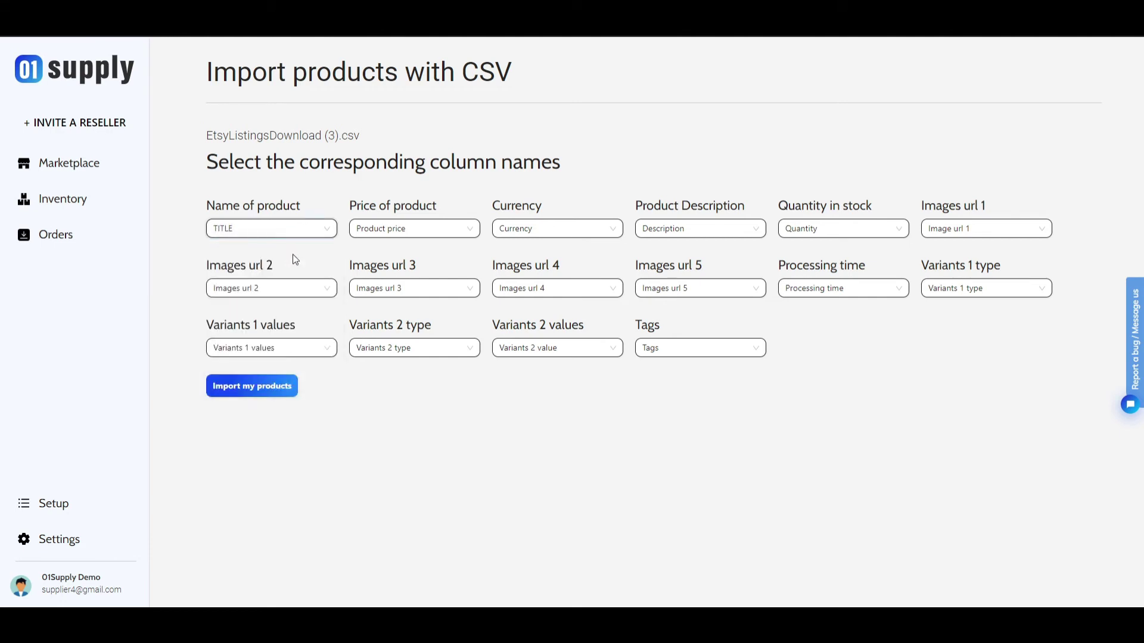
click(392, 230)
click(392, 272)
click(548, 231)
click(545, 250)
click(678, 230)
click(674, 272)
click(816, 230)
click(824, 296)
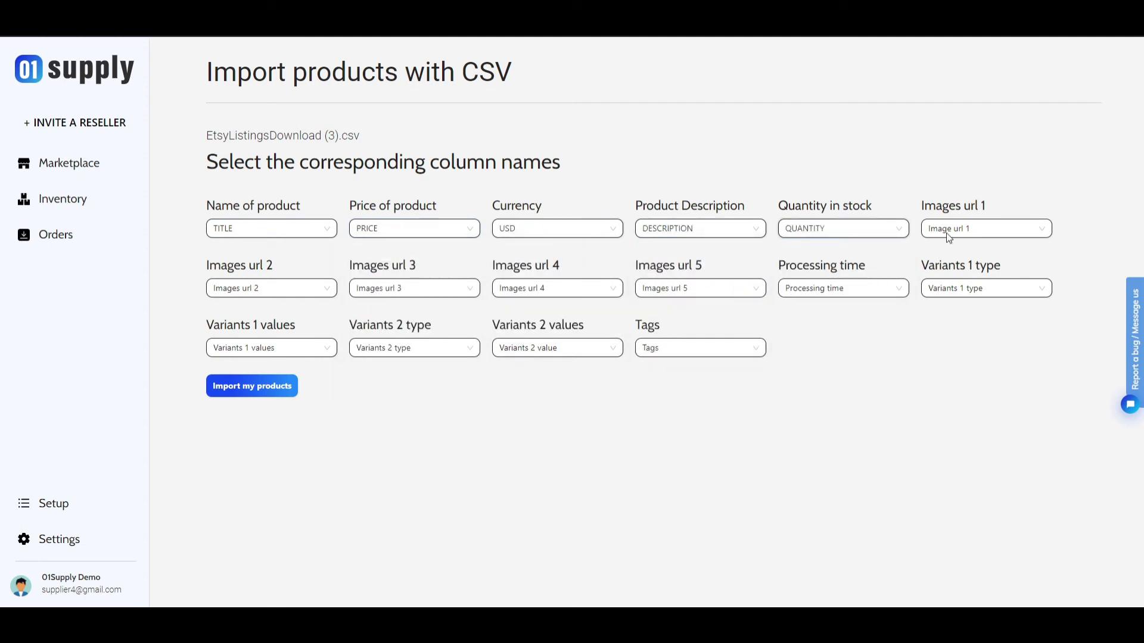
Map the image URL fields 1 to 5 to the columns IMAGE1 to IMAGE5
click(947, 229)
click(946, 331)
click(272, 292)
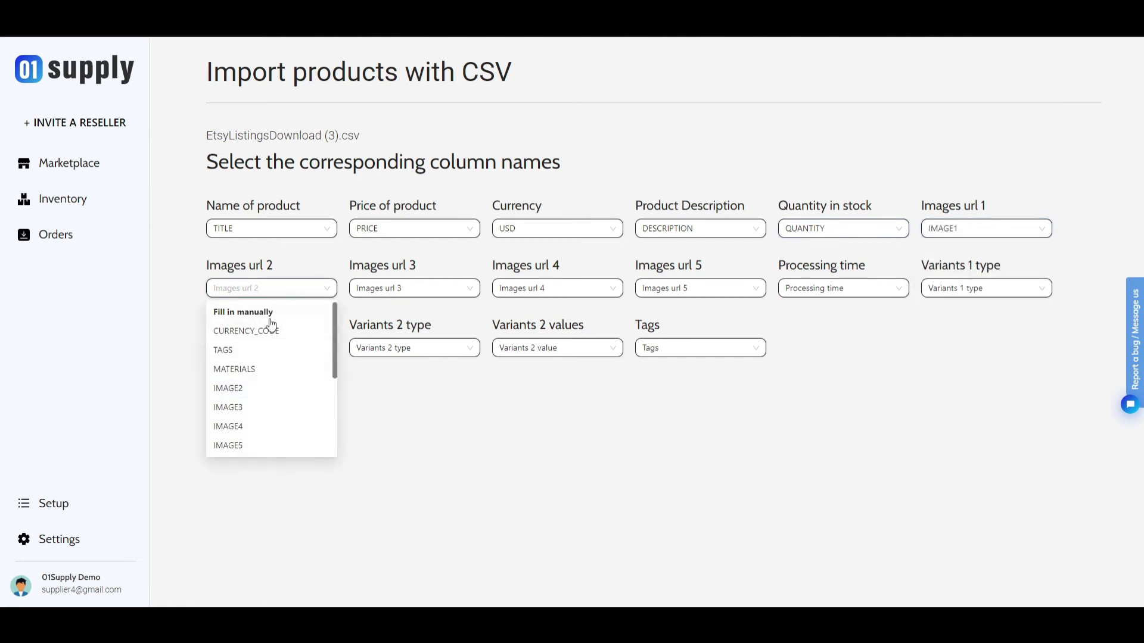
click(255, 392)
click(403, 291)
click(374, 388)
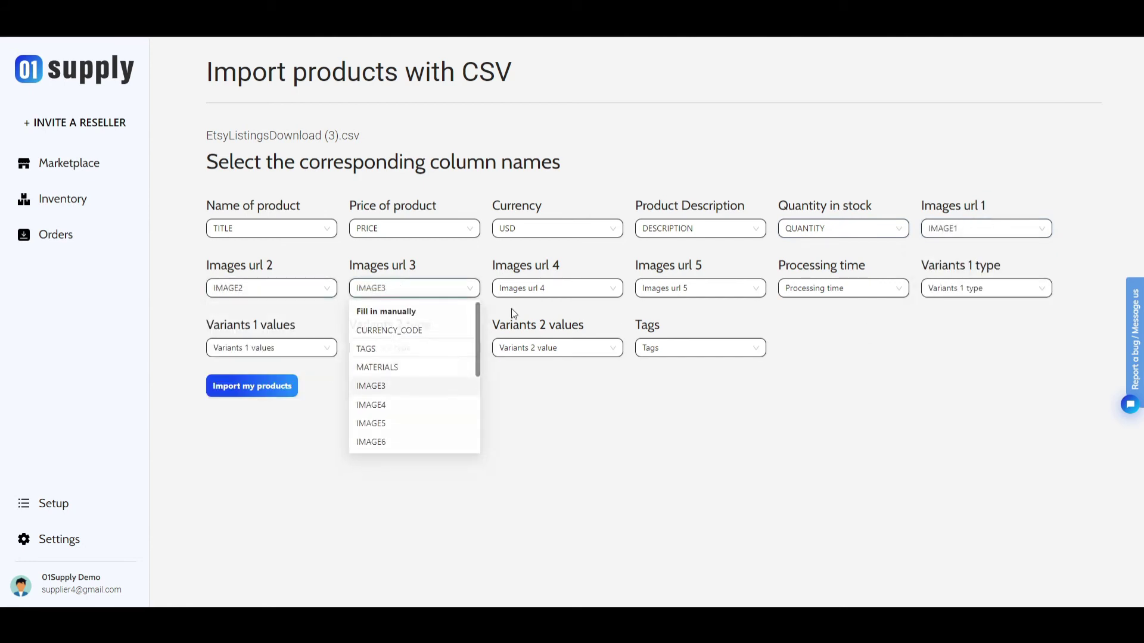
click(524, 289)
click(524, 391)
click(682, 290)
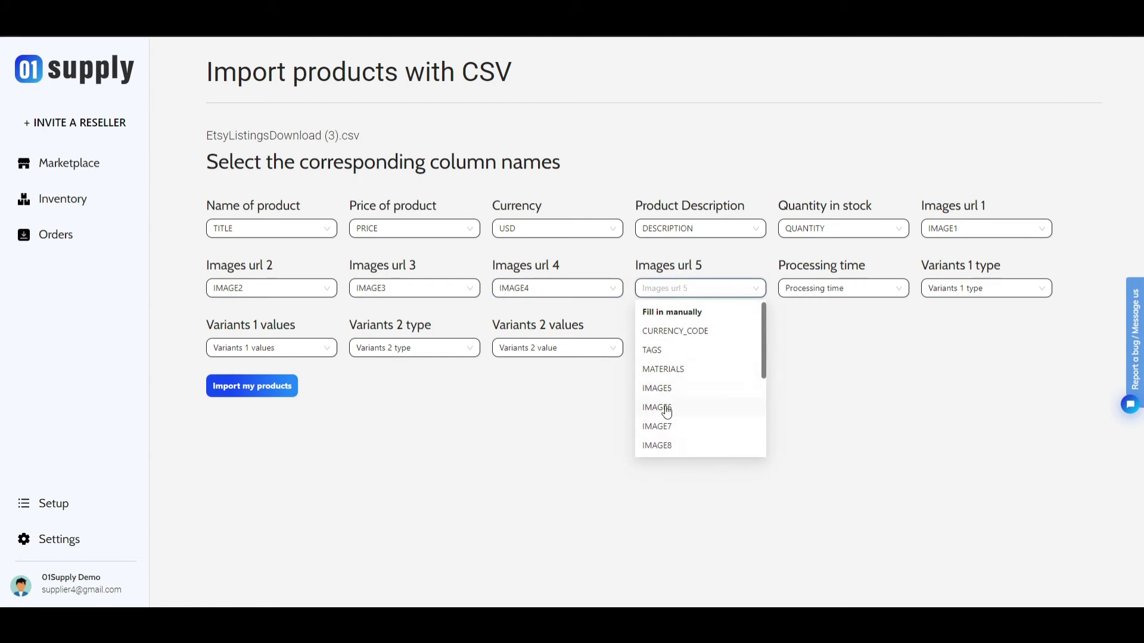
click(668, 387)
Choose manual filling for the processing time, map Variants 1 type to VARIATION 1 TYPE, and choose a column for Variants 1 values
click(804, 293)
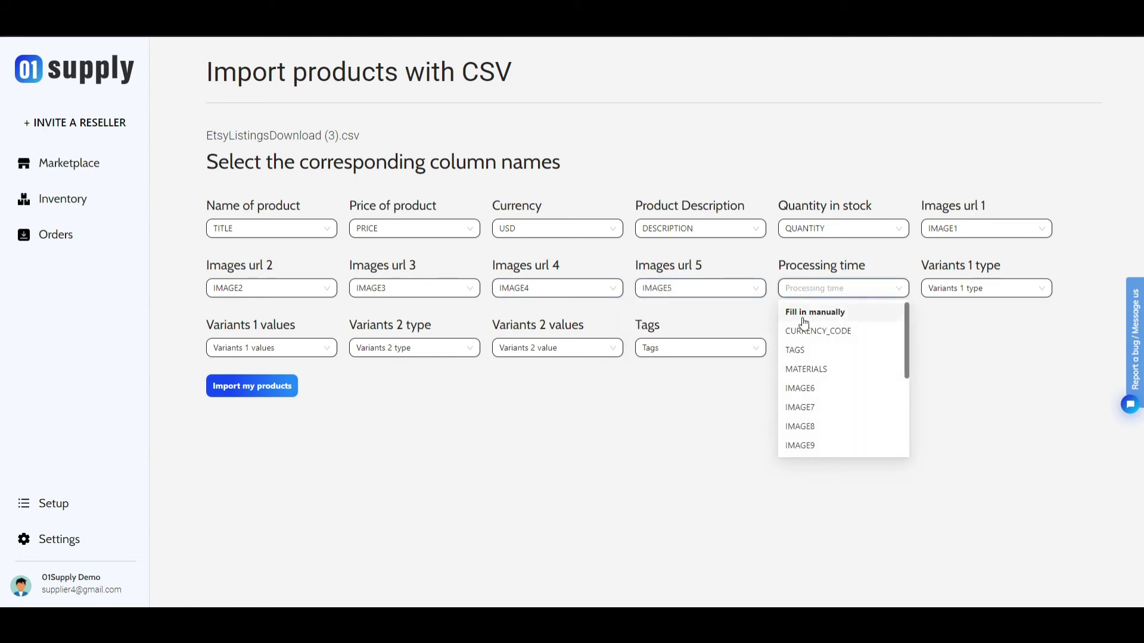
click(804, 315)
click(984, 291)
scroll(953, 400, down, 3)
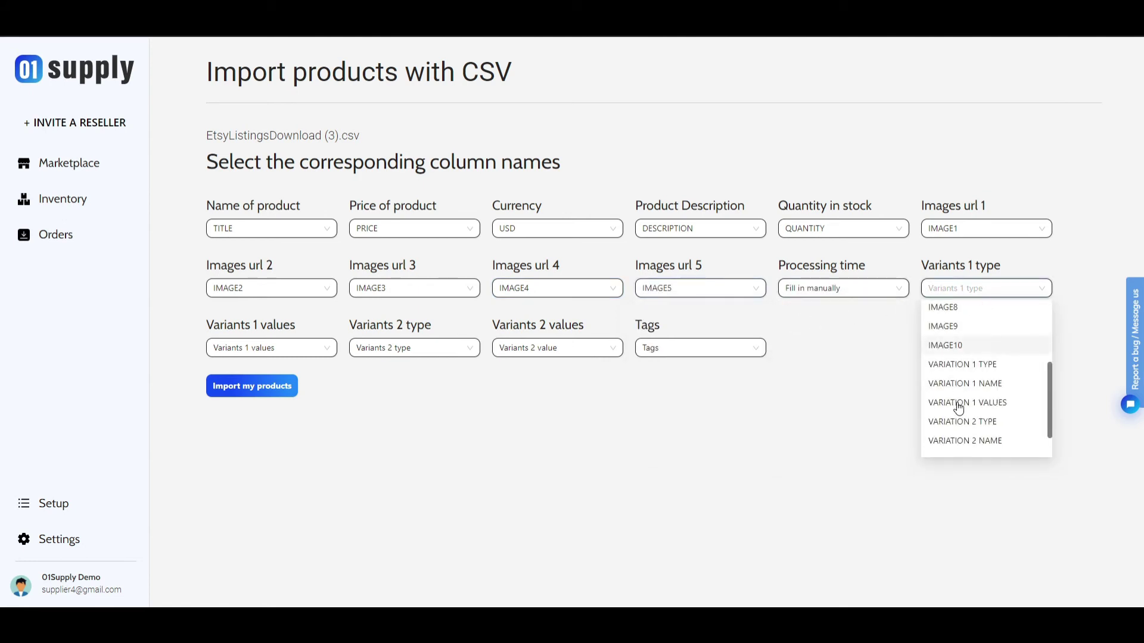
click(965, 363)
click(300, 349)
scroll(274, 429, down, 5)
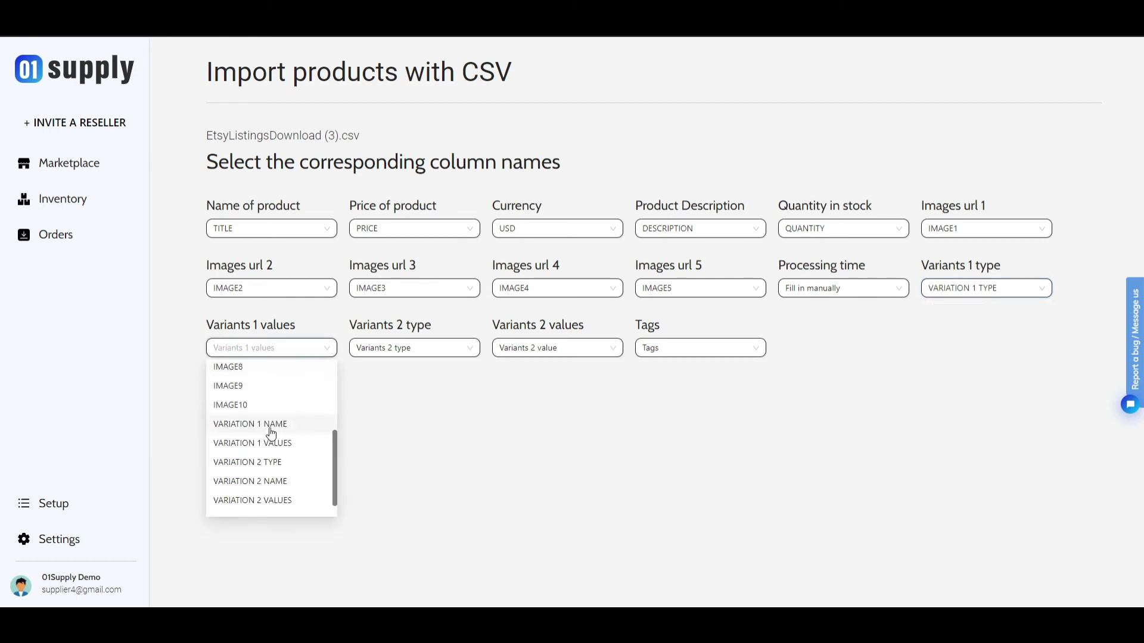
click(272, 433)
Choose the CSV columns for Variants 2 type and Variants 2 values, and map Tags to TAGS
click(432, 352)
scroll(421, 434, down, 5)
click(394, 450)
click(549, 348)
scroll(537, 441, down, 5)
click(538, 485)
click(667, 349)
click(652, 409)
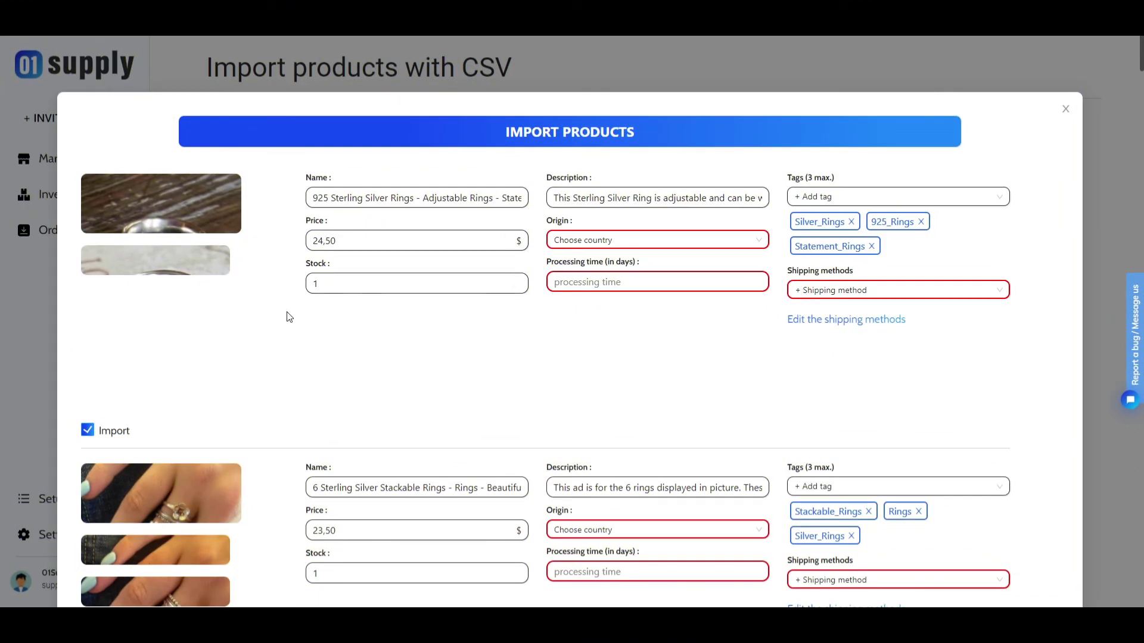
Review the listed products, then set the first ring's origin to Algeria and apply it to all products without an origin
scroll(444, 348, down, 20)
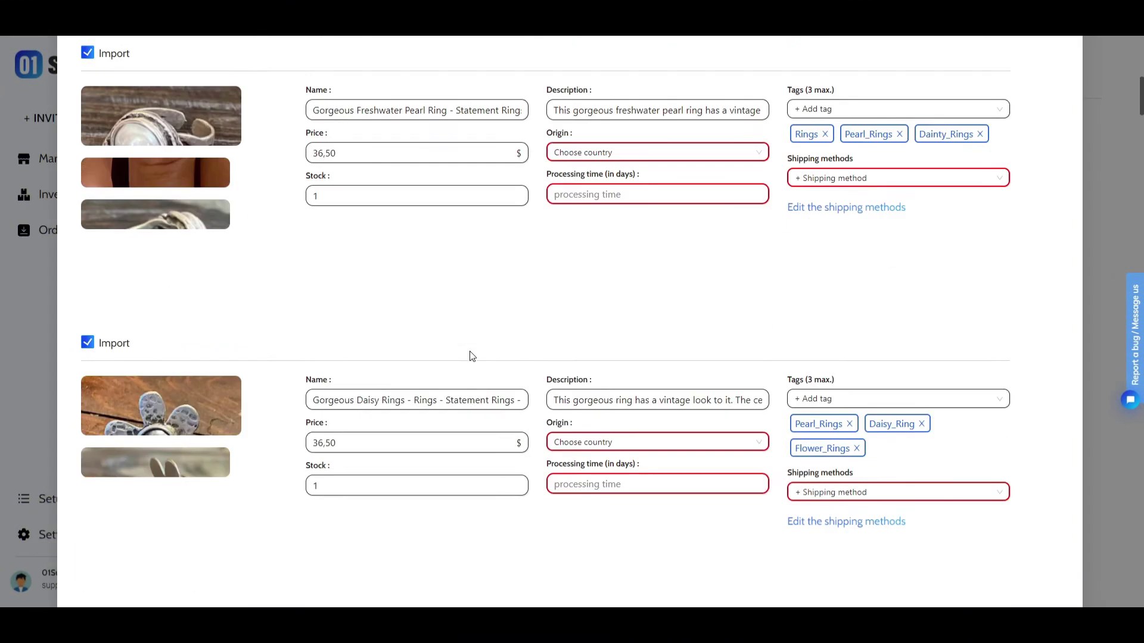
scroll(470, 352, down, 15)
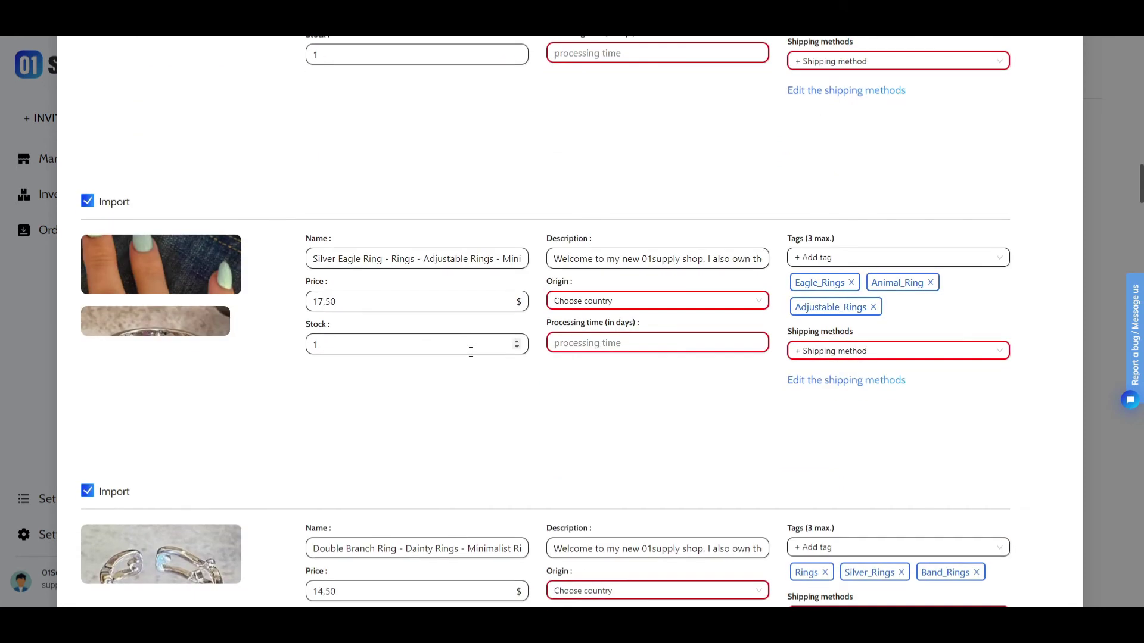
scroll(470, 352, up, 20)
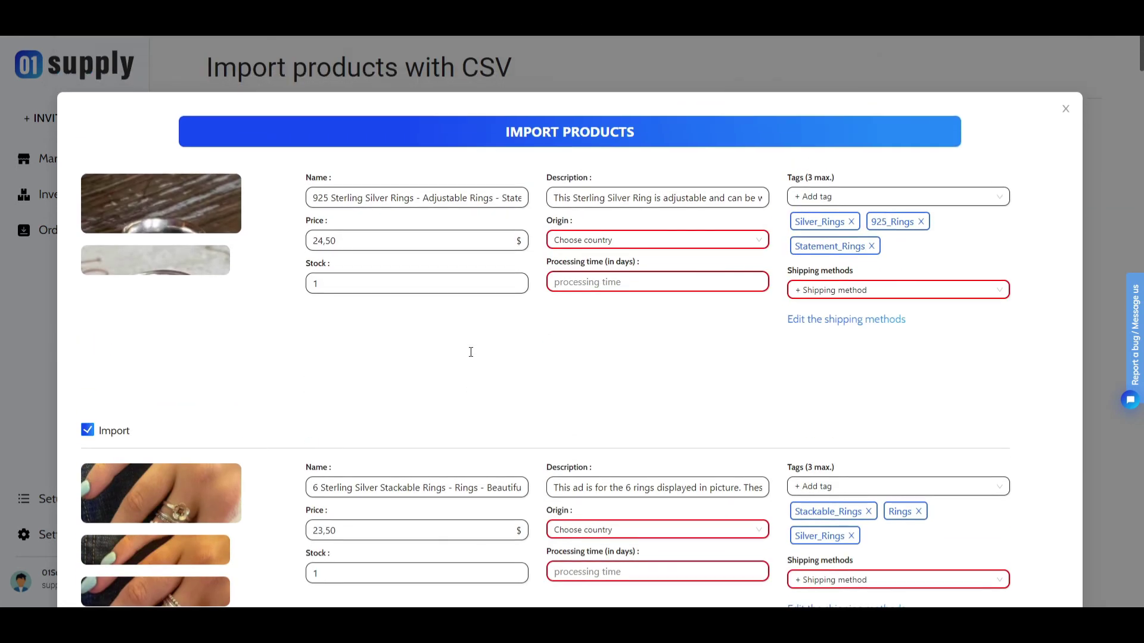
click(642, 241)
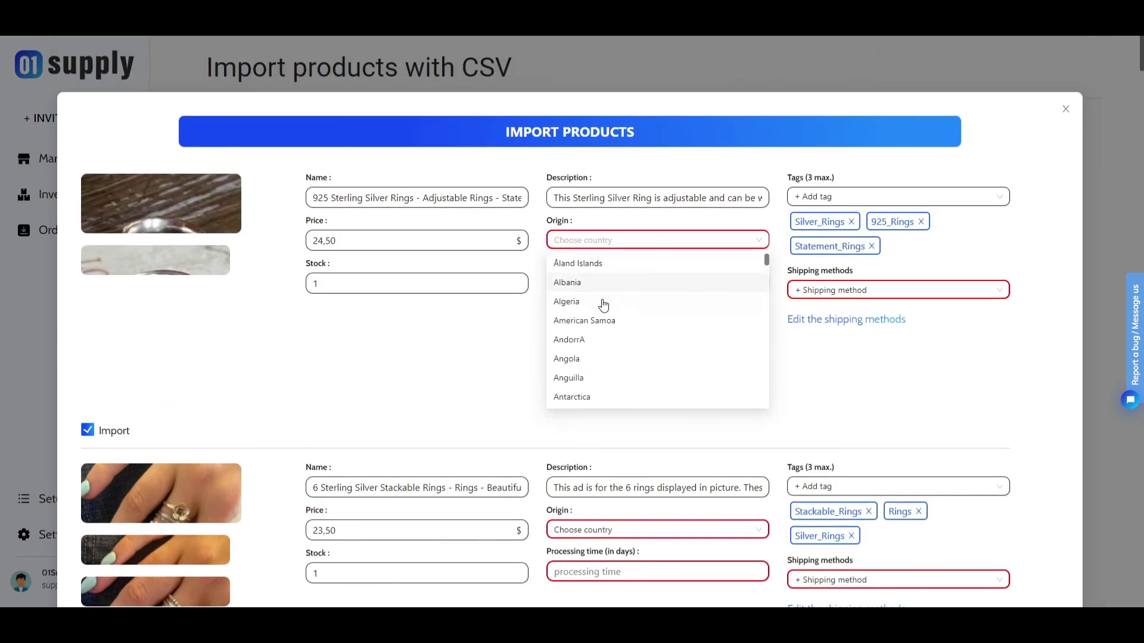
click(602, 305)
click(558, 248)
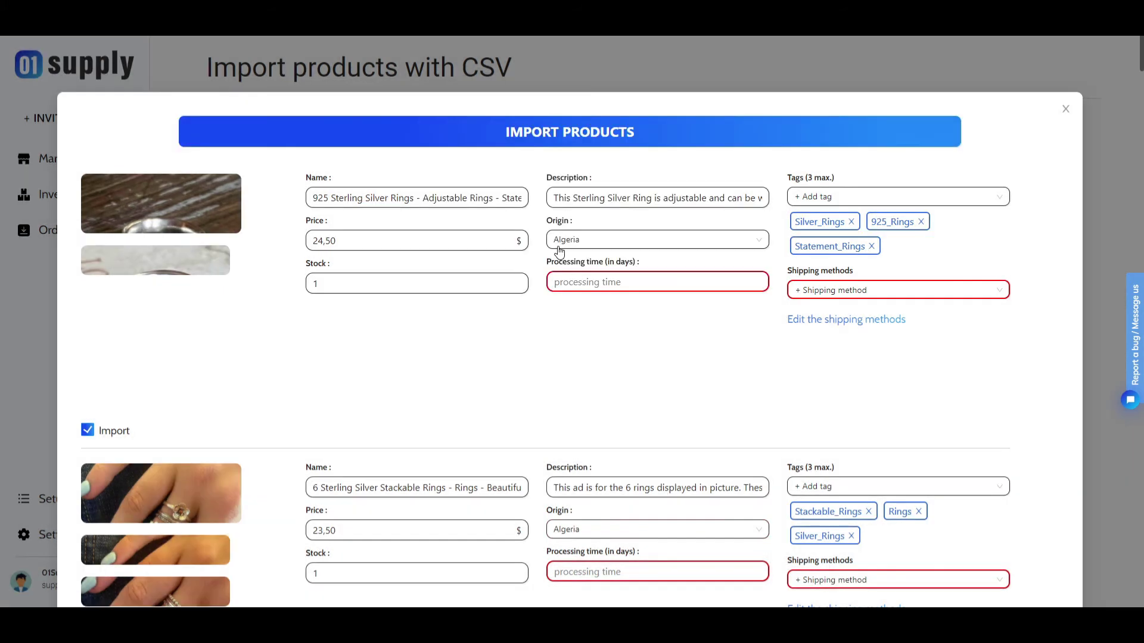
Set the first ring's processing time to 5 days and apply it to all products without a processing time
click(588, 283)
text(5)
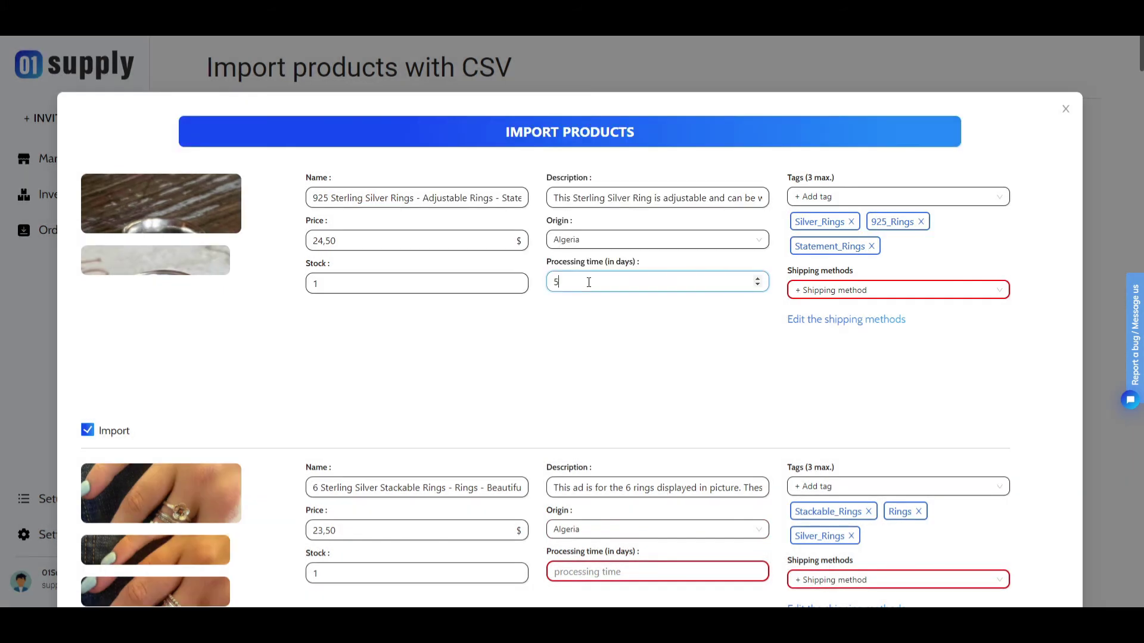
click(598, 333)
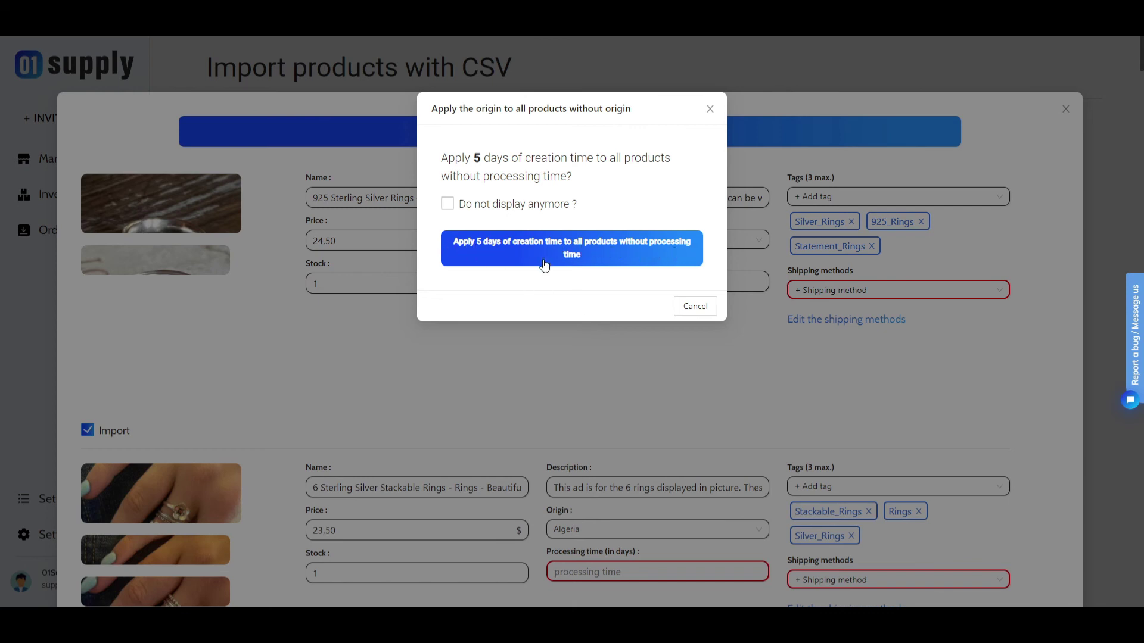
click(608, 264)
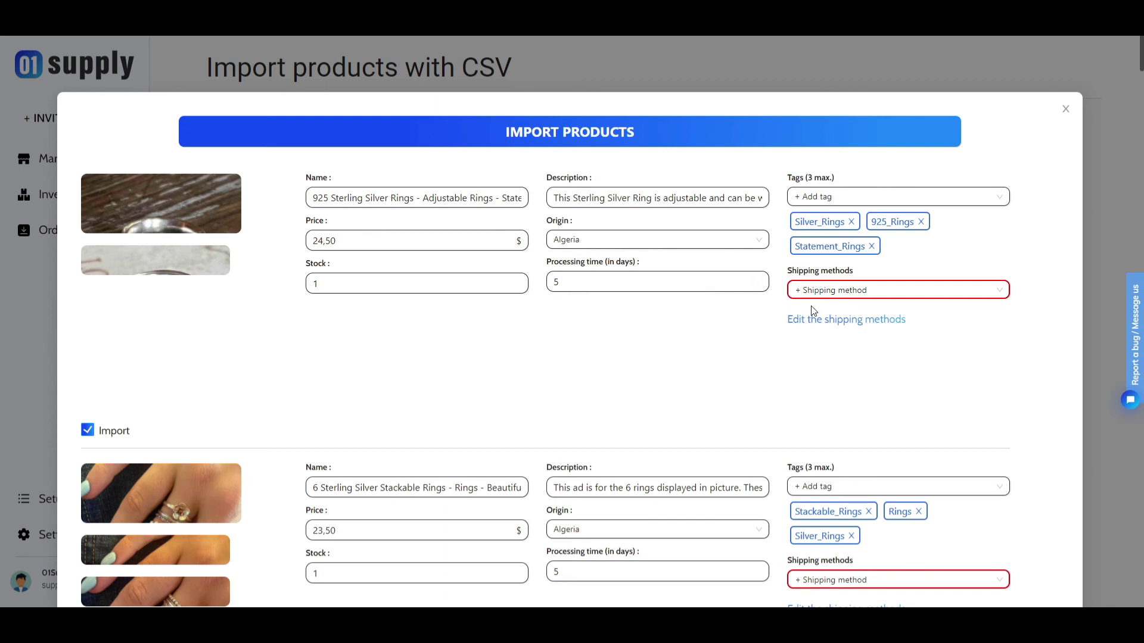
Add the DHL shipping method for France to the first ring and apply it to all products
click(982, 292)
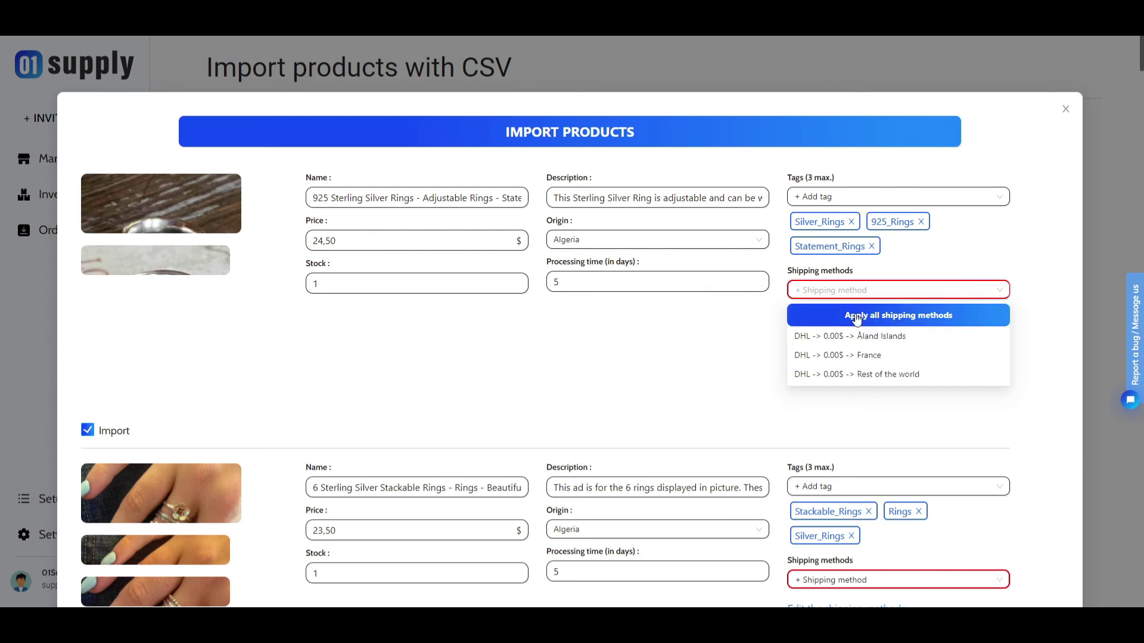
click(870, 356)
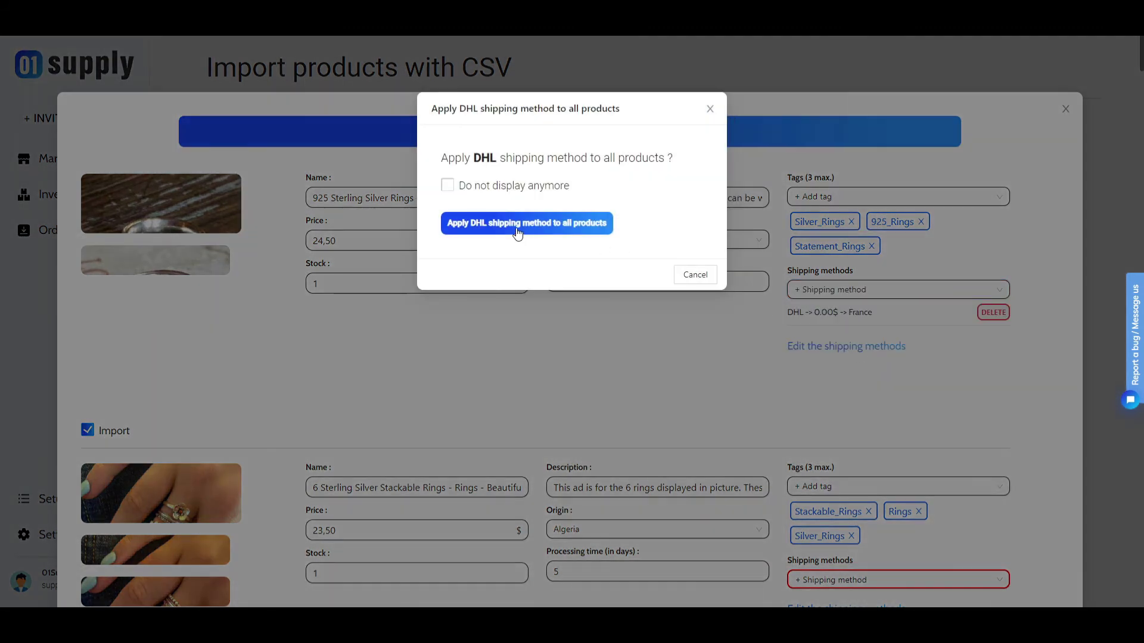
click(483, 223)
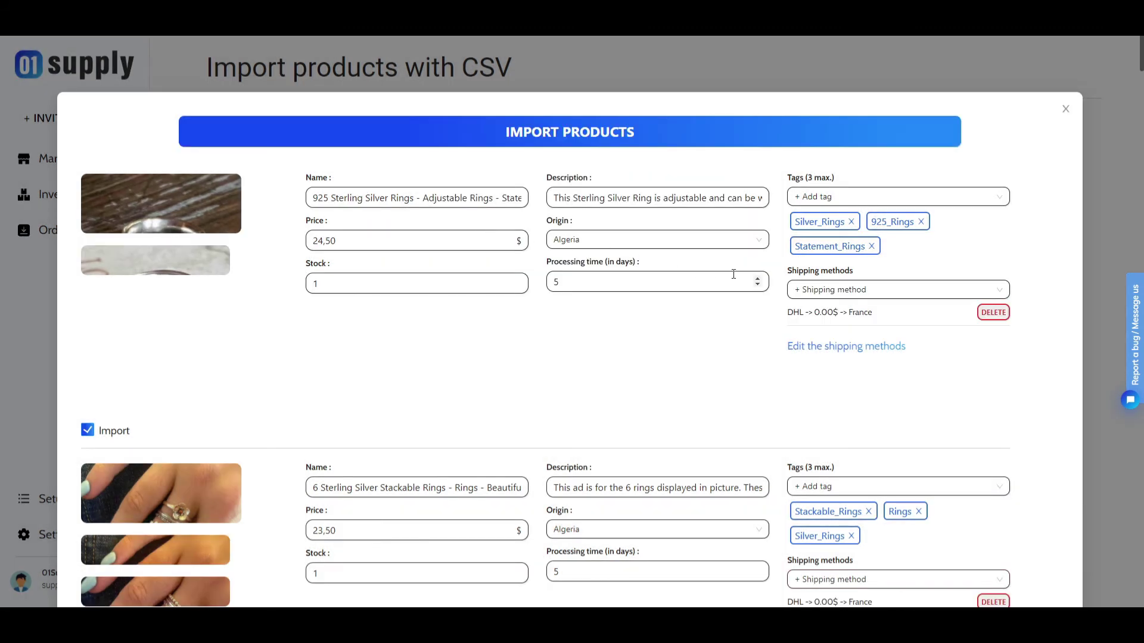
Add all available DHL shipping methods to the first ring and apply them to all products
click(835, 289)
click(840, 313)
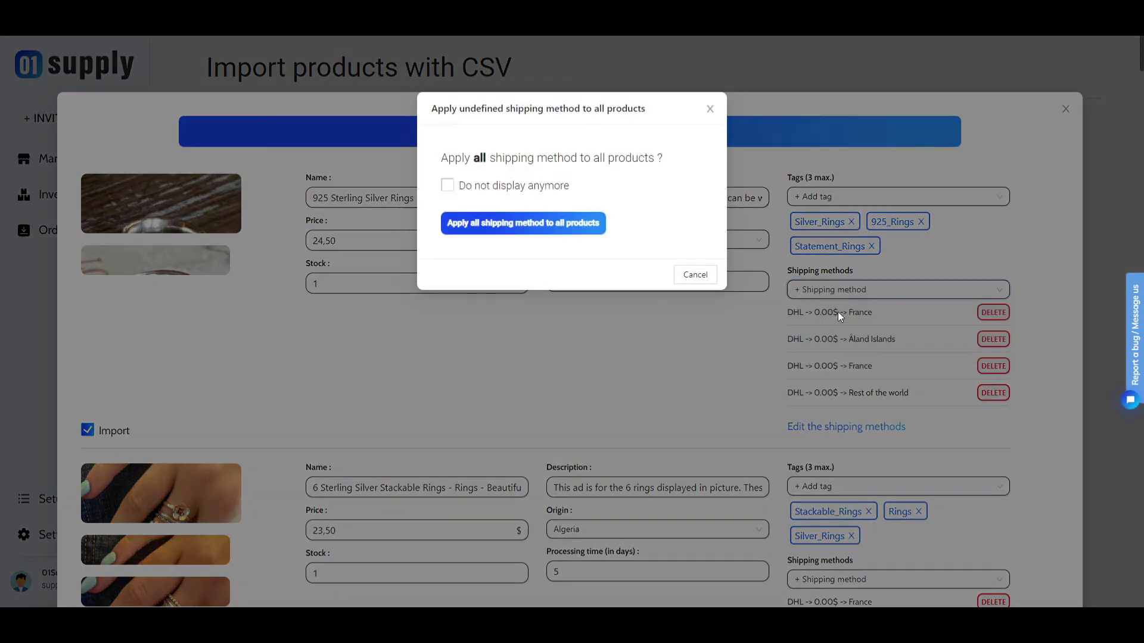
click(527, 224)
Check the shipping methods on the remaining rings, then import the listed products into the inventory
scroll(841, 356, down, 13)
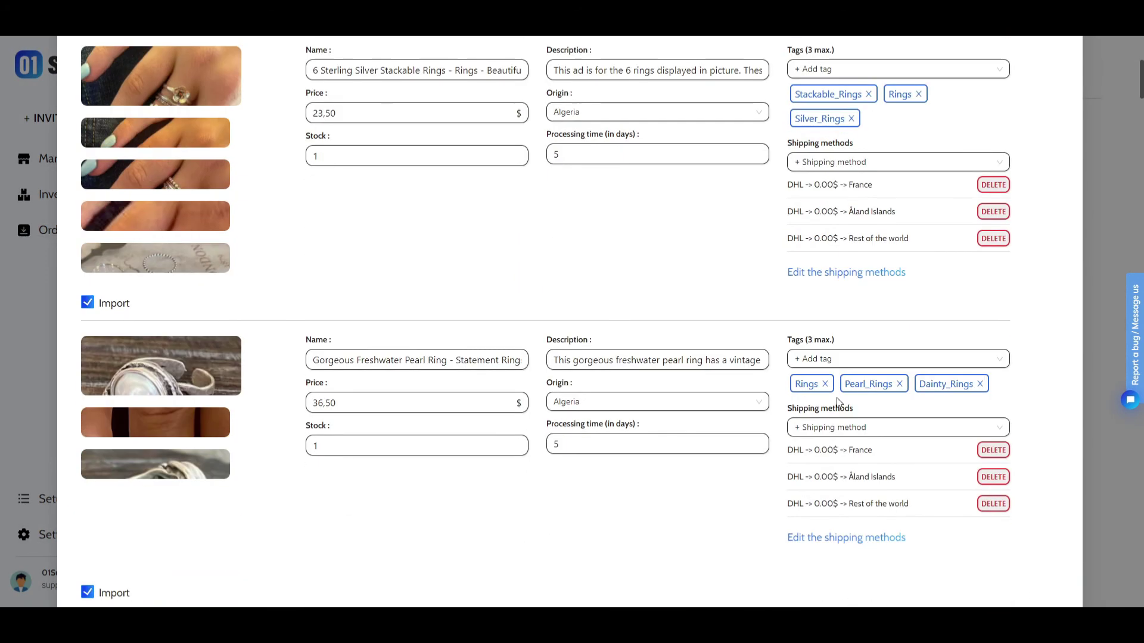
scroll(837, 398, down, 3)
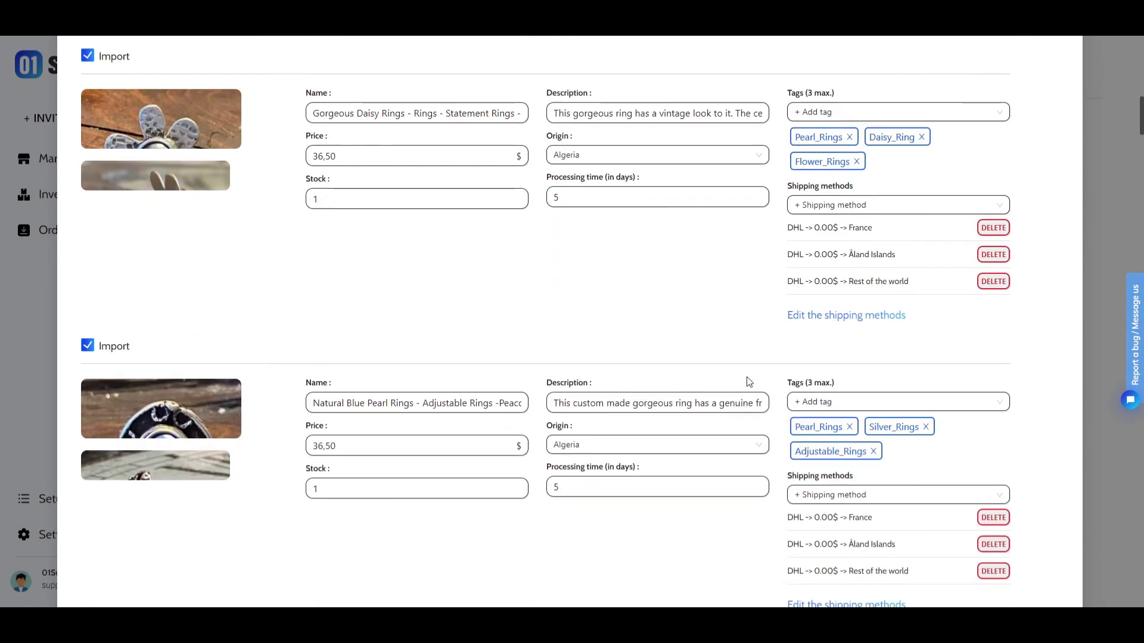
scroll(715, 363, up, 16)
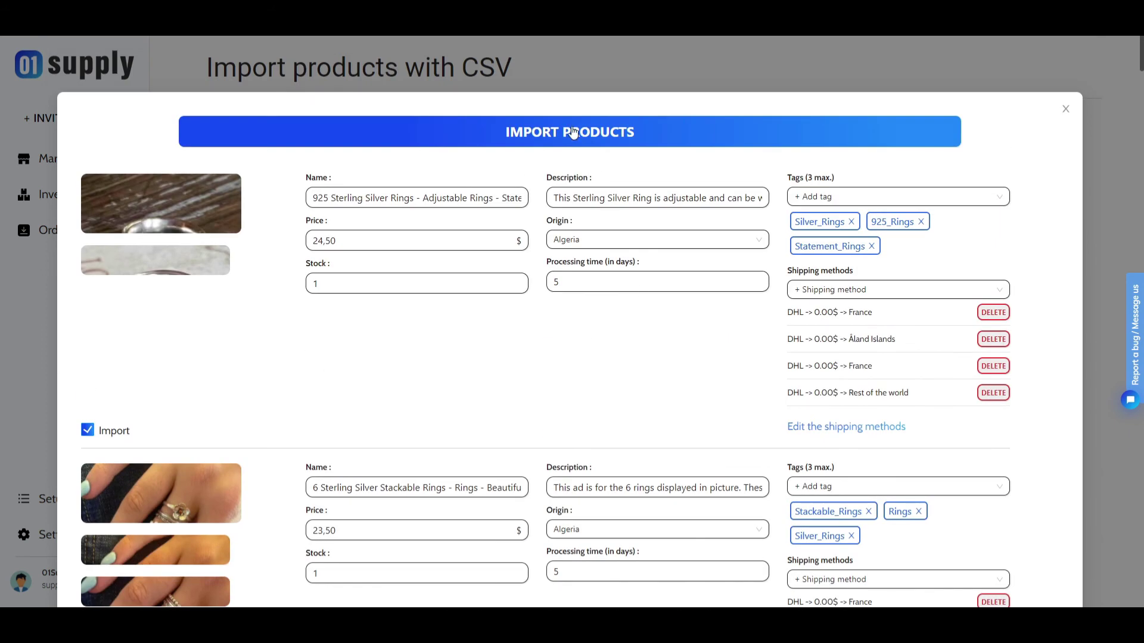
click(572, 131)
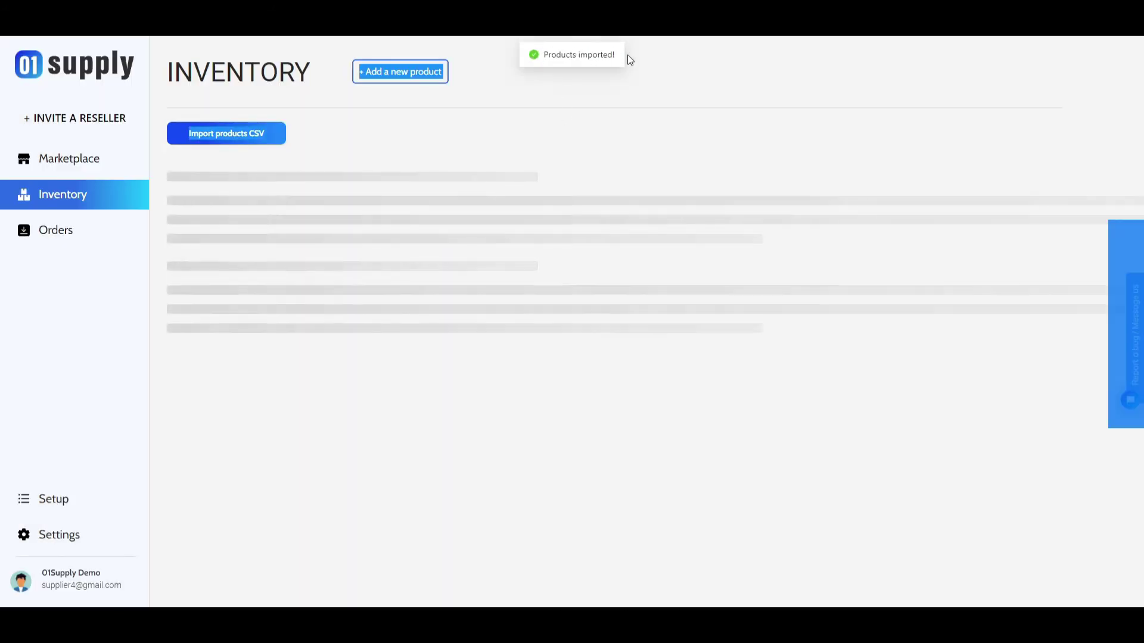
Look through the imported inventory, open the 6 Sterling Silver Stackable Rings product, check its details and additional options, and save it
click(344, 153)
scroll(294, 219, down, 12)
scroll(299, 231, down, 17)
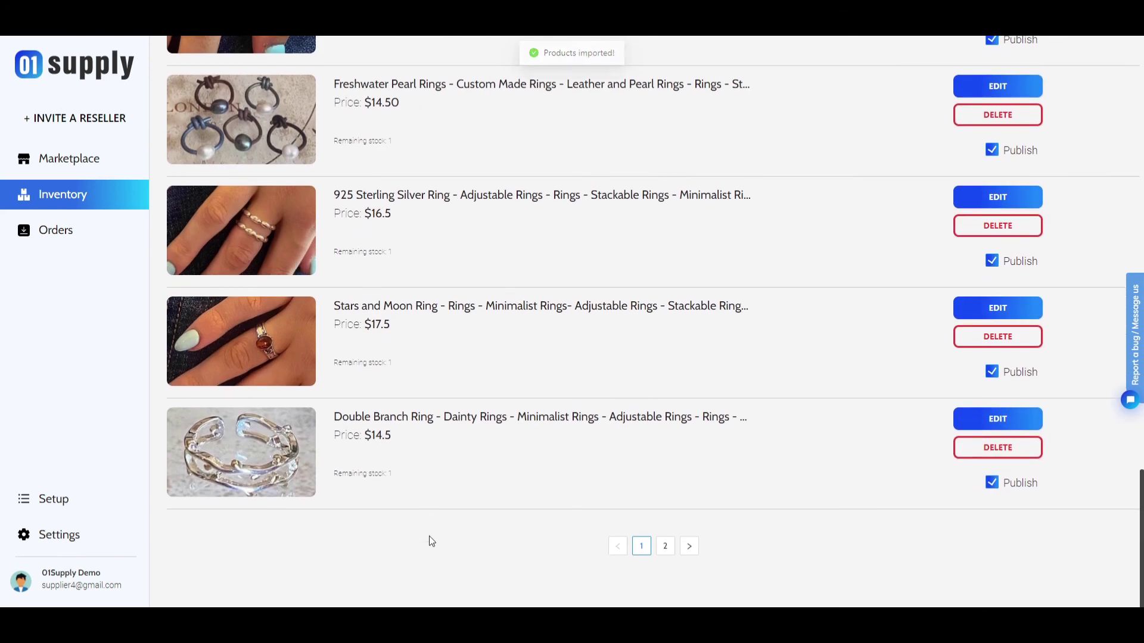
scroll(445, 189, up, 20)
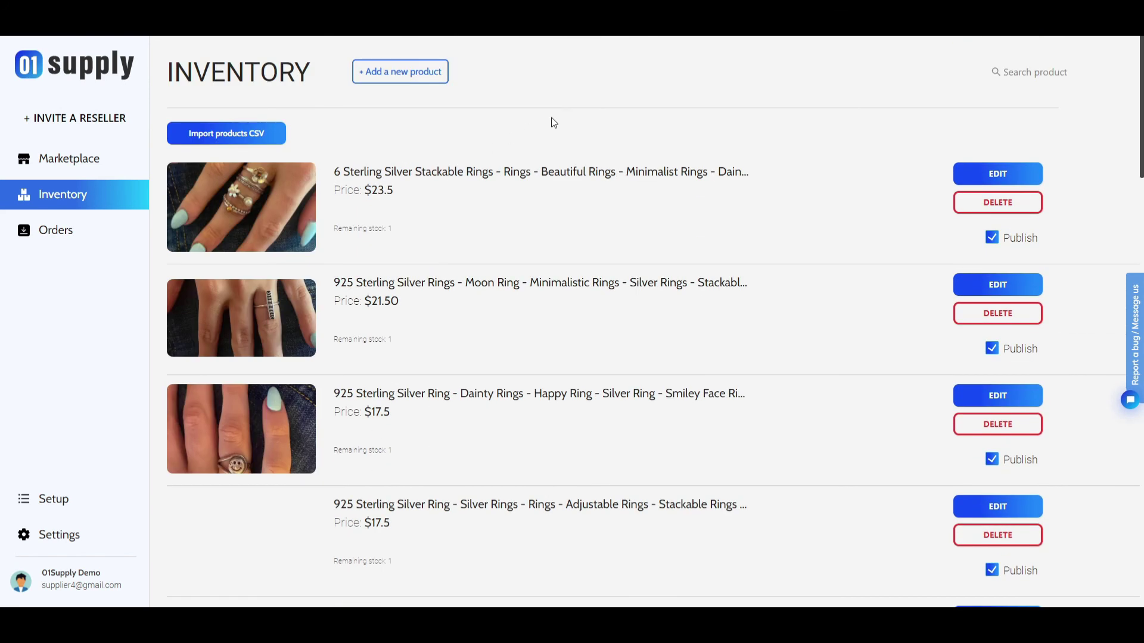
click(1017, 176)
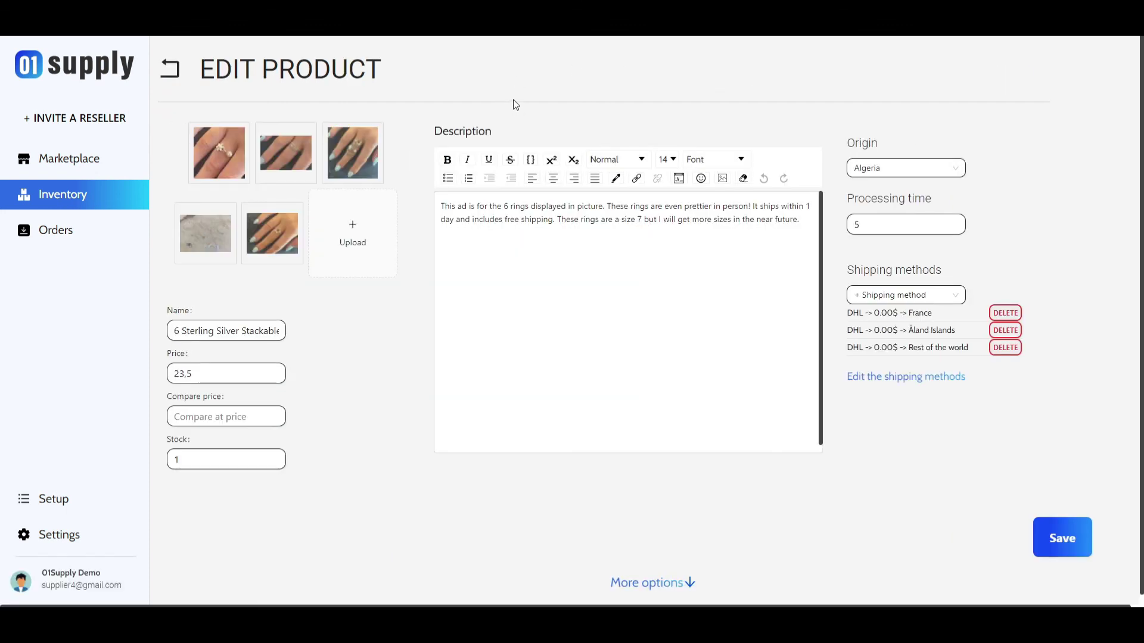
click(643, 584)
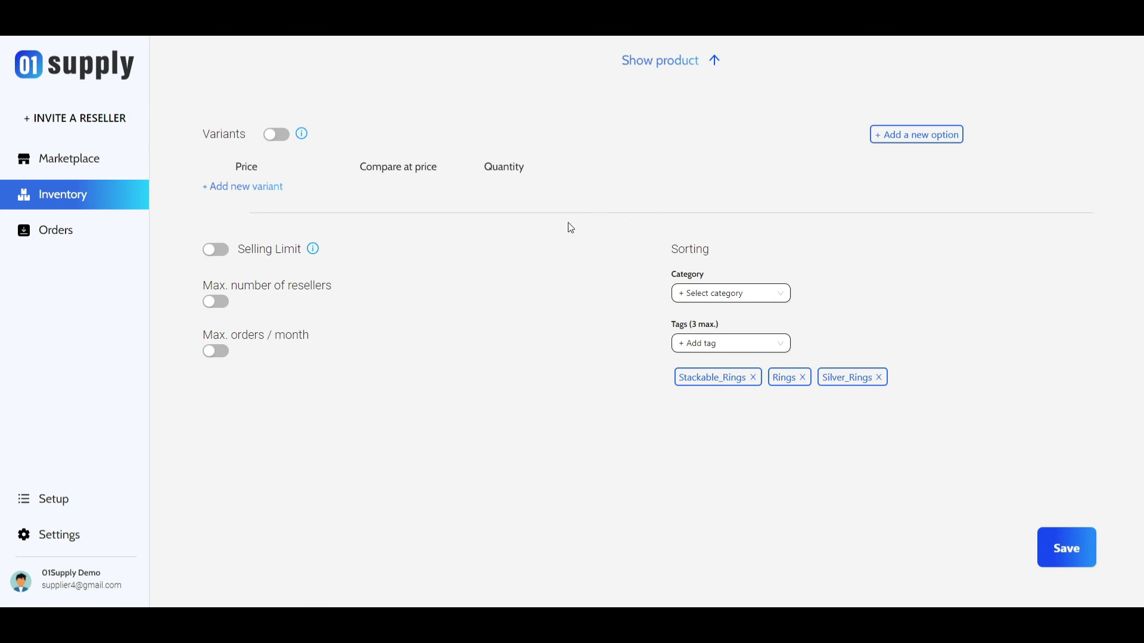
click(638, 62)
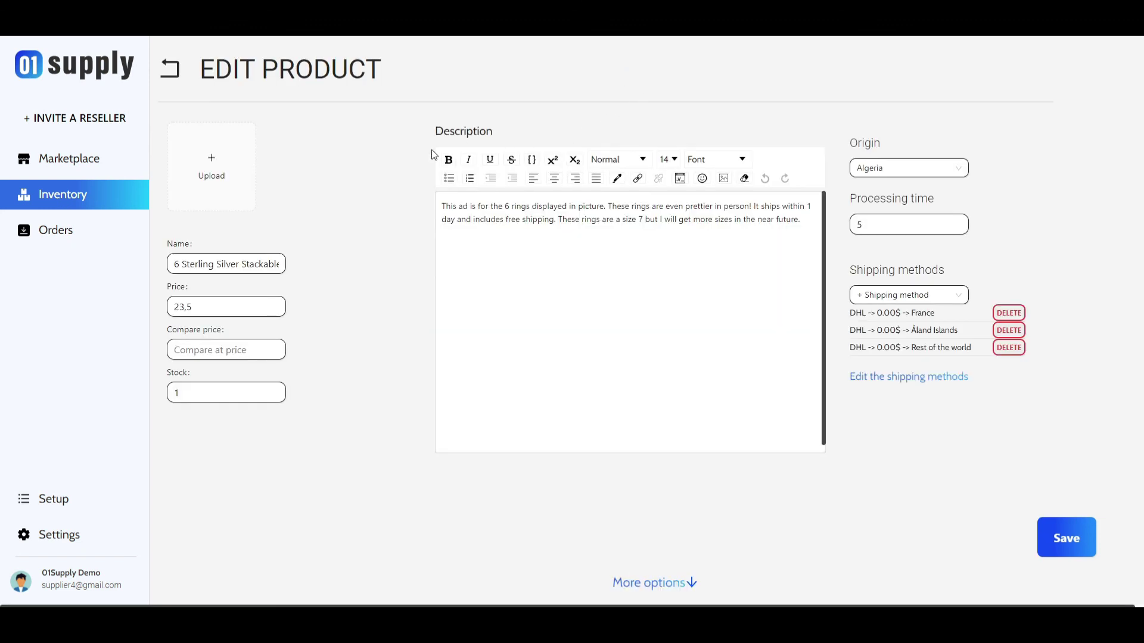
click(1064, 538)
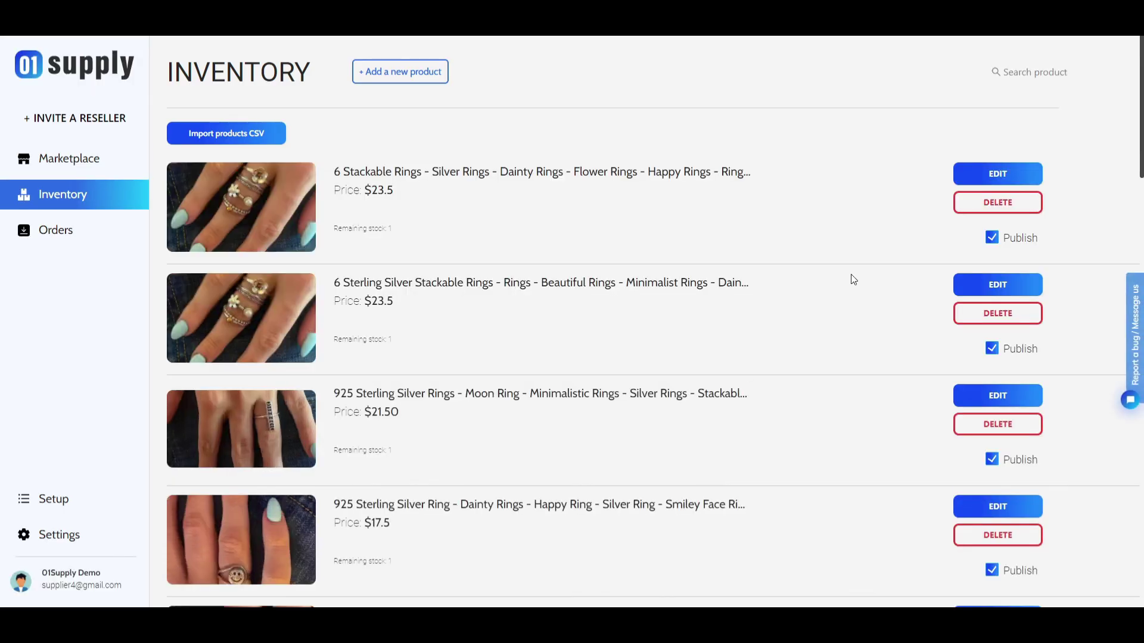
Unpublish the 6 Stackable Rings - Silver Rings - Dainty Rings product in the inventory
click(993, 240)
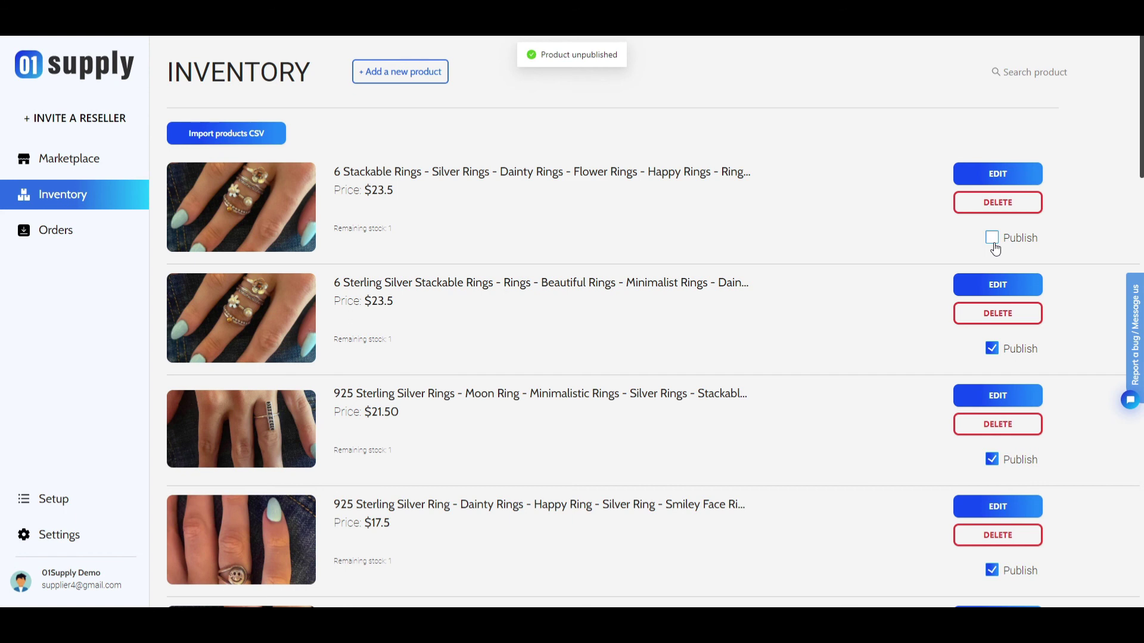
key(ctrl+a)
click(658, 94)
Delete the 6 Sterling Silver Stackable Rings and the 925 Sterling Silver Rings - Moon Ring products from the inventory
click(1006, 311)
click(702, 209)
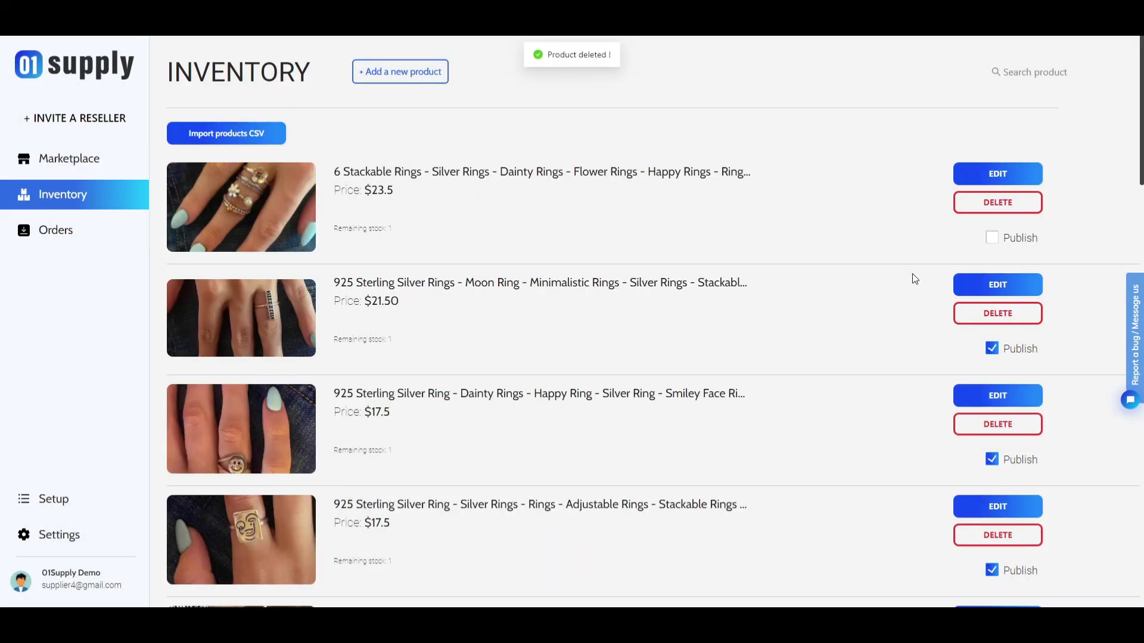
click(970, 319)
click(701, 208)
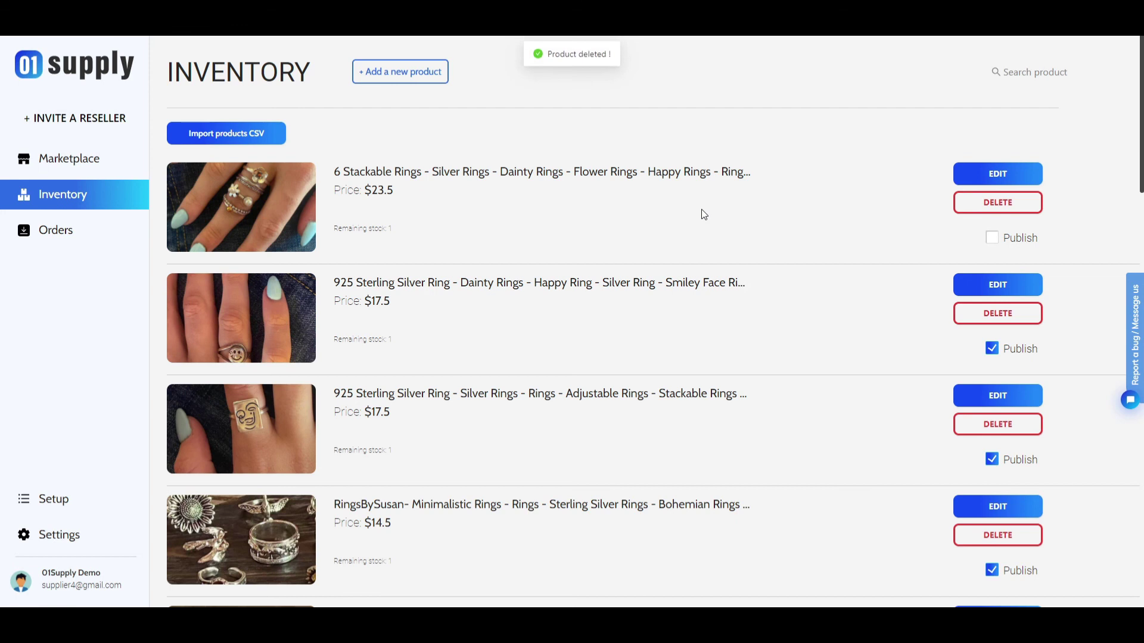
Open the Freshwater Pearl Rings - Custom Made Rings product, check its ring size variants and tags, and save it
scroll(828, 256, down, 5)
scroll(641, 264, down, 15)
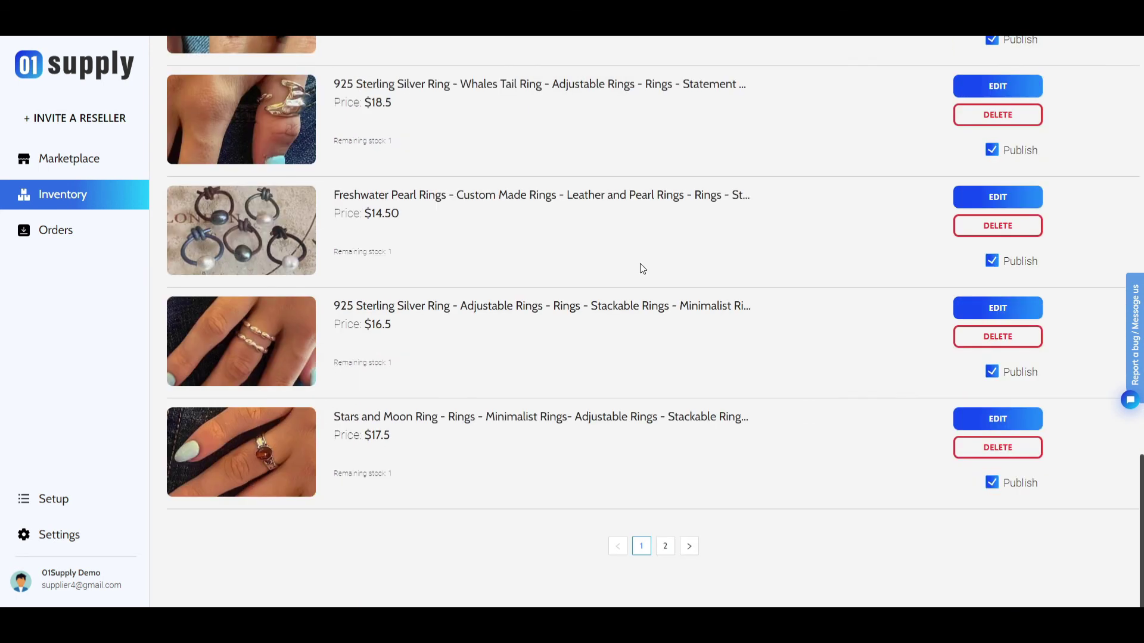
click(989, 207)
click(641, 583)
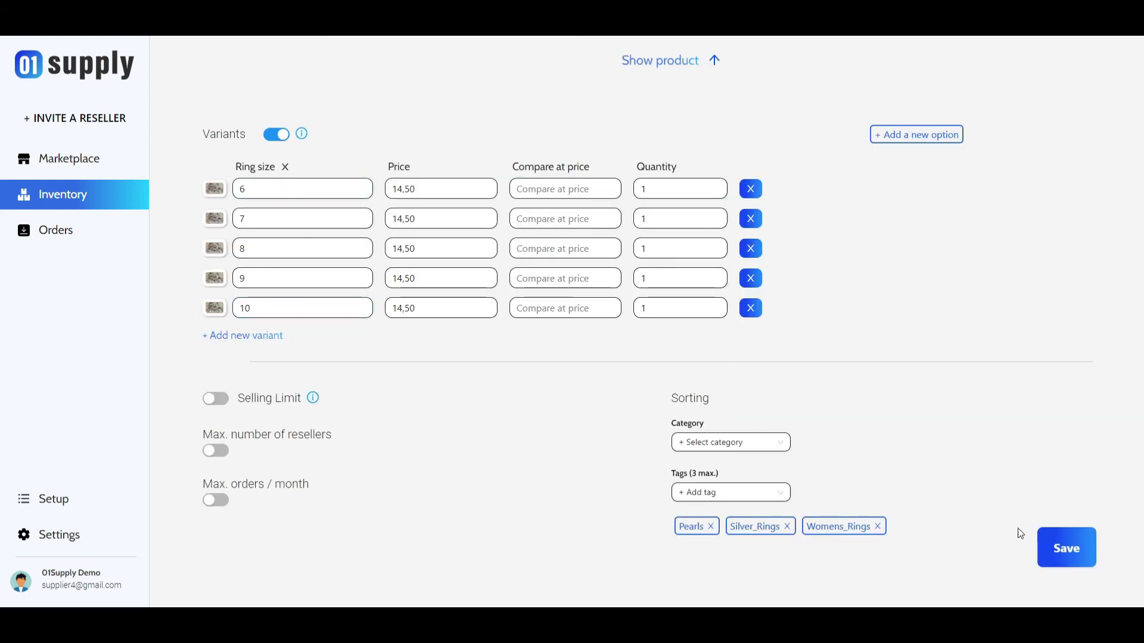
click(1074, 550)
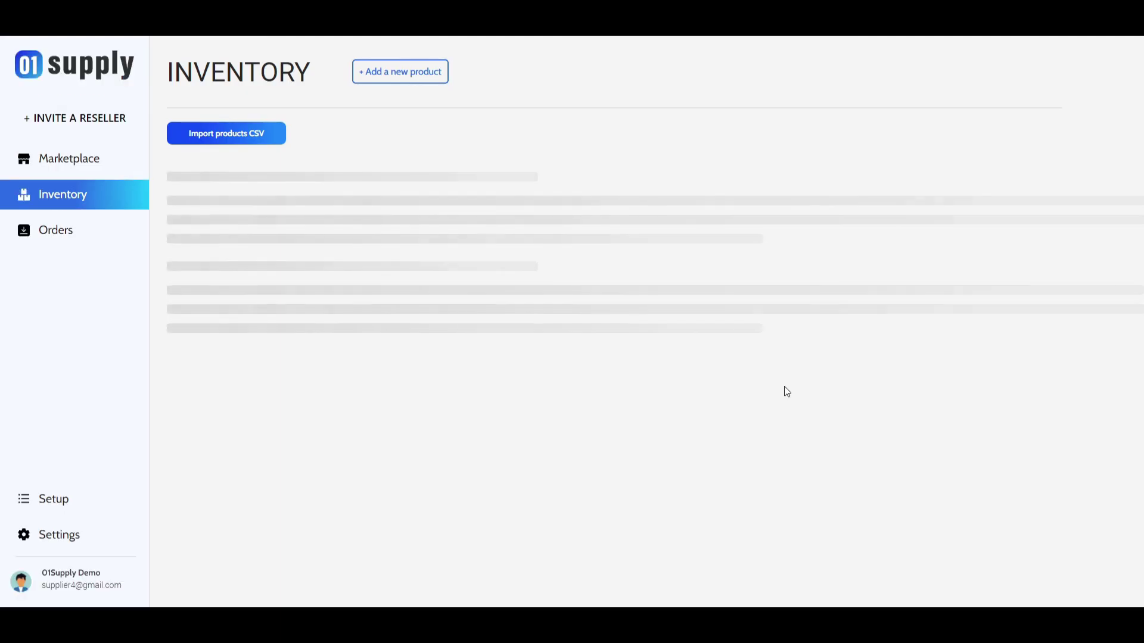